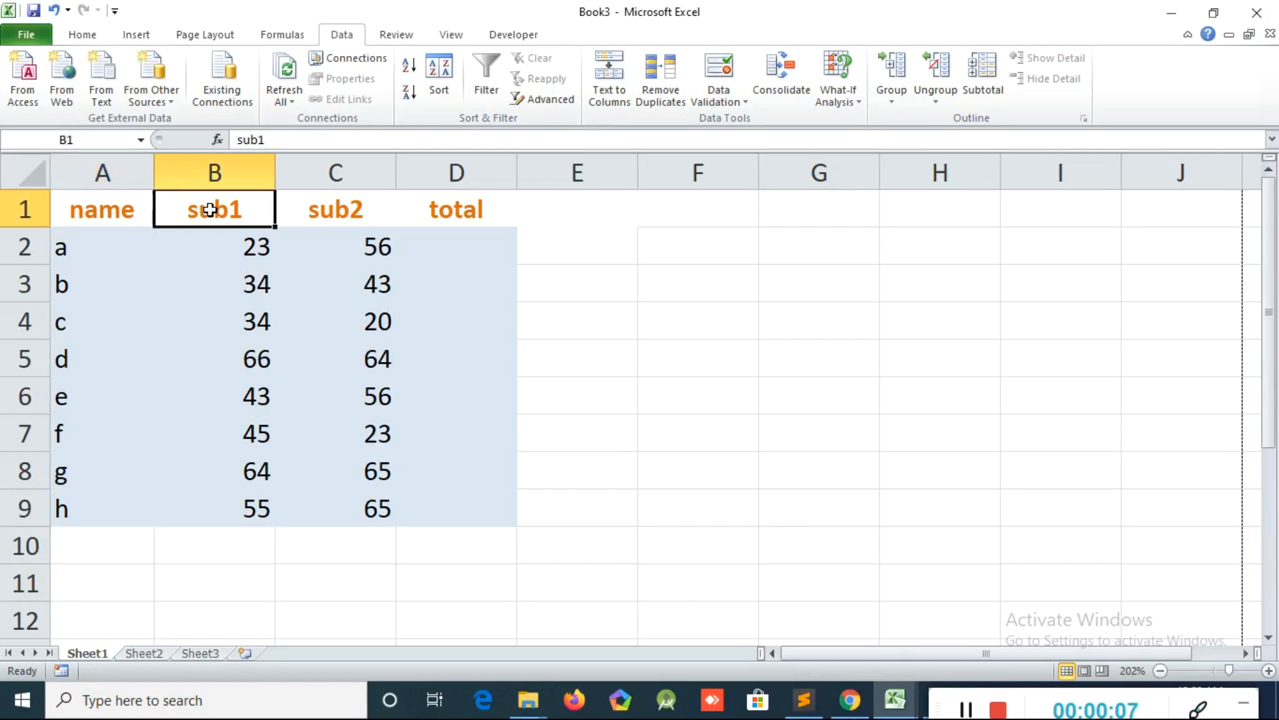
# Enter the formula =B2+C2 in D2 to total the sub1 and sub2 marks of the first student
pyautogui.click(341, 207)
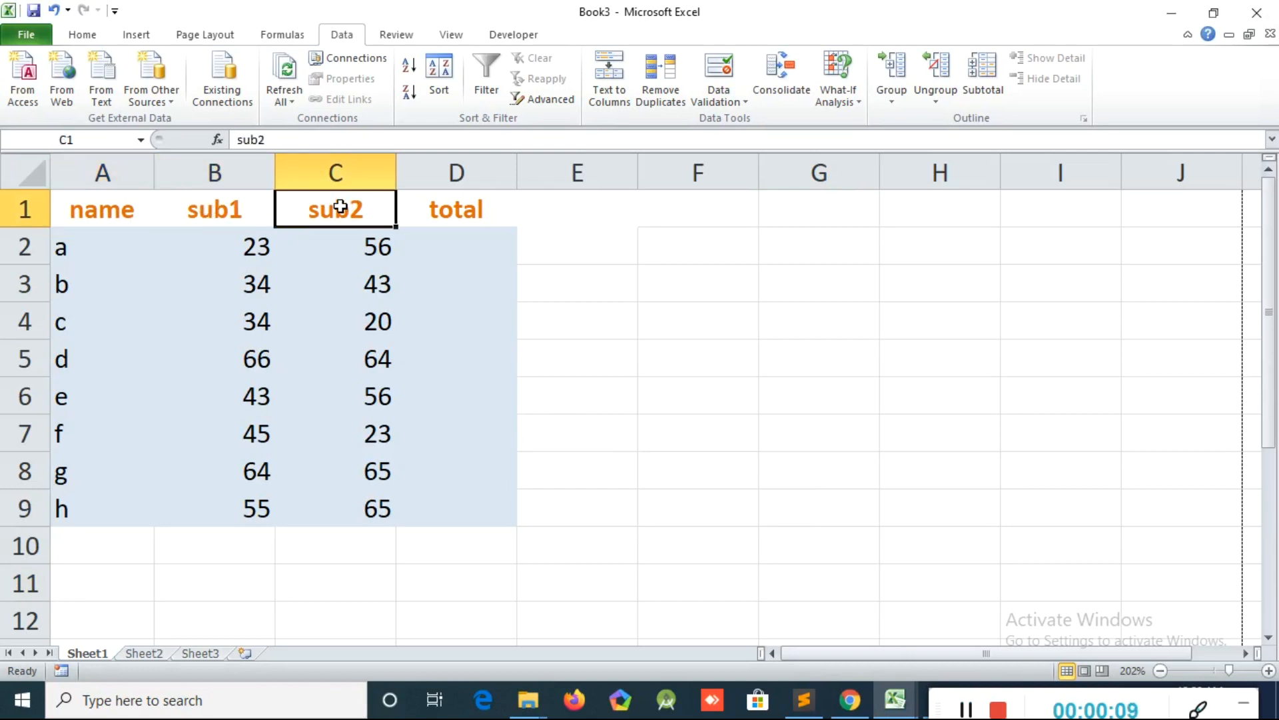
pyautogui.click(463, 242)
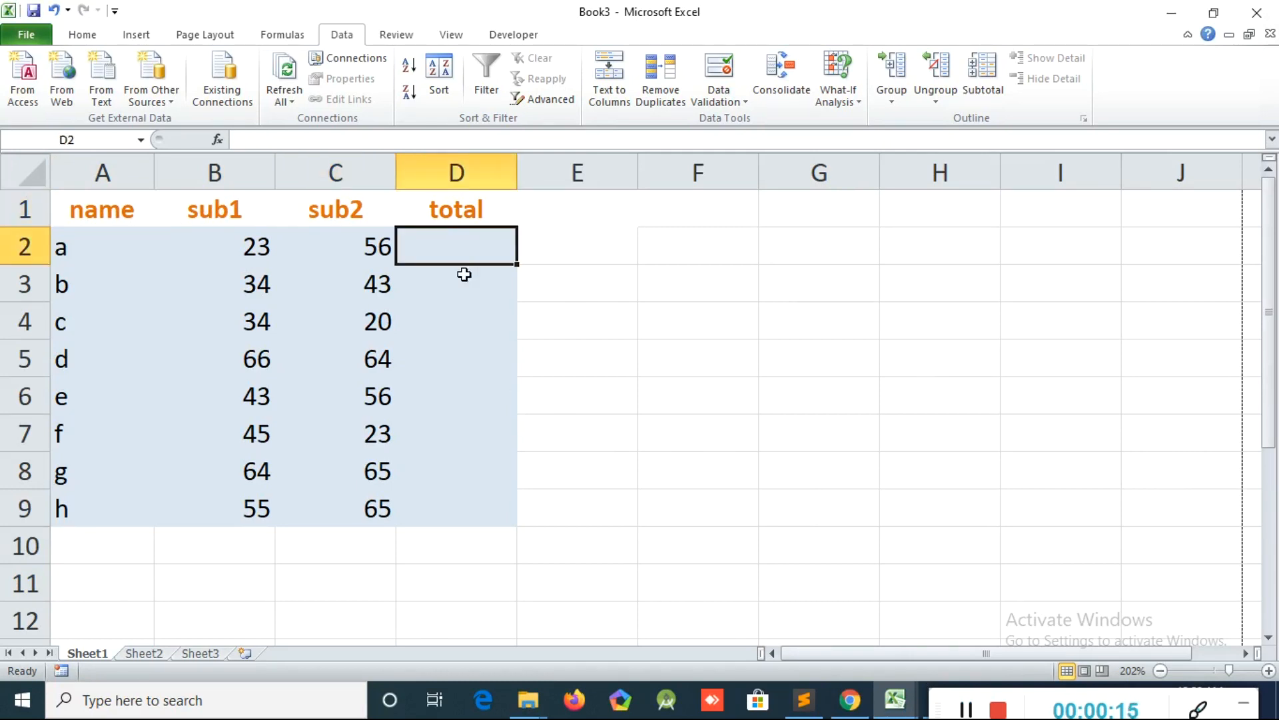
pyautogui.write('=')
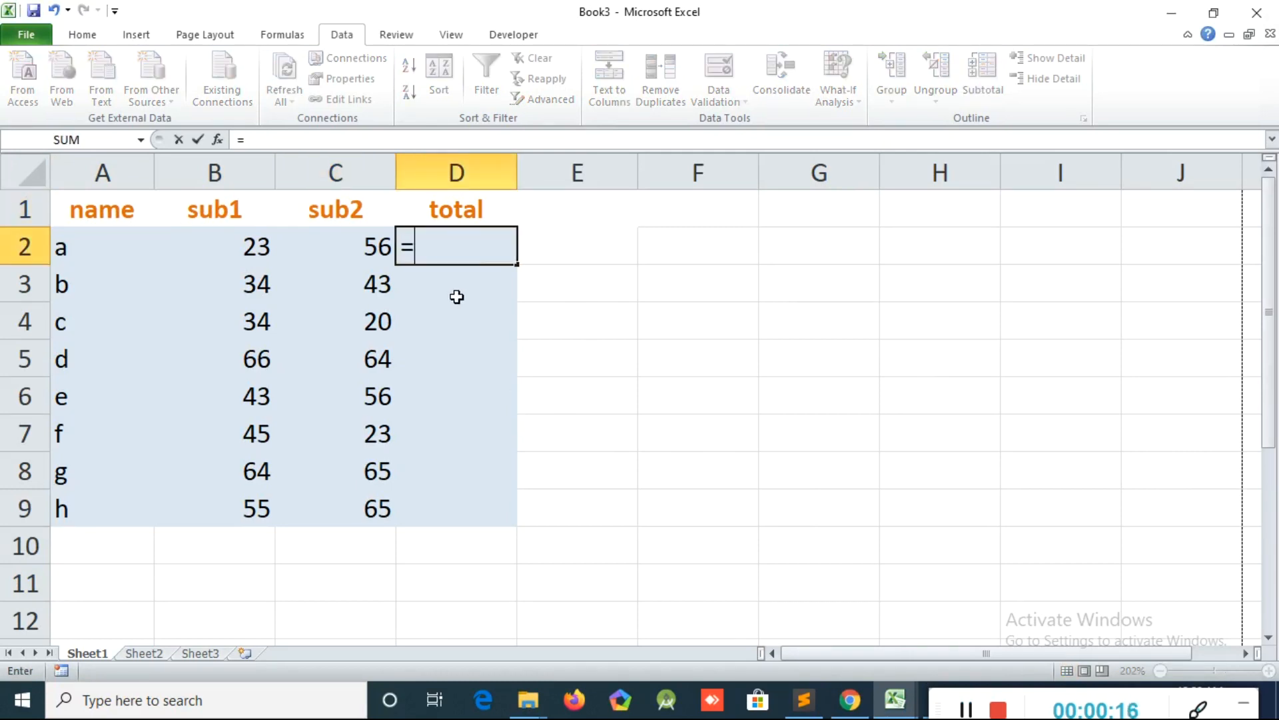
pyautogui.click(243, 247)
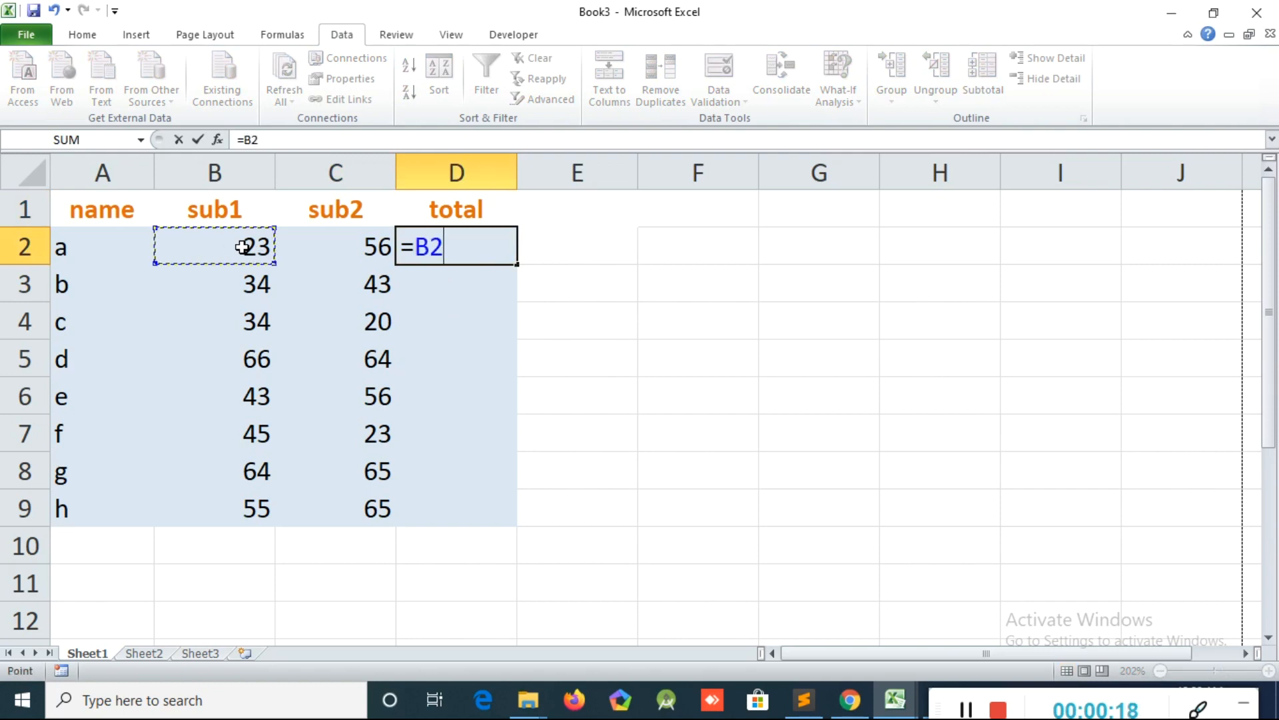
pyautogui.write('+')
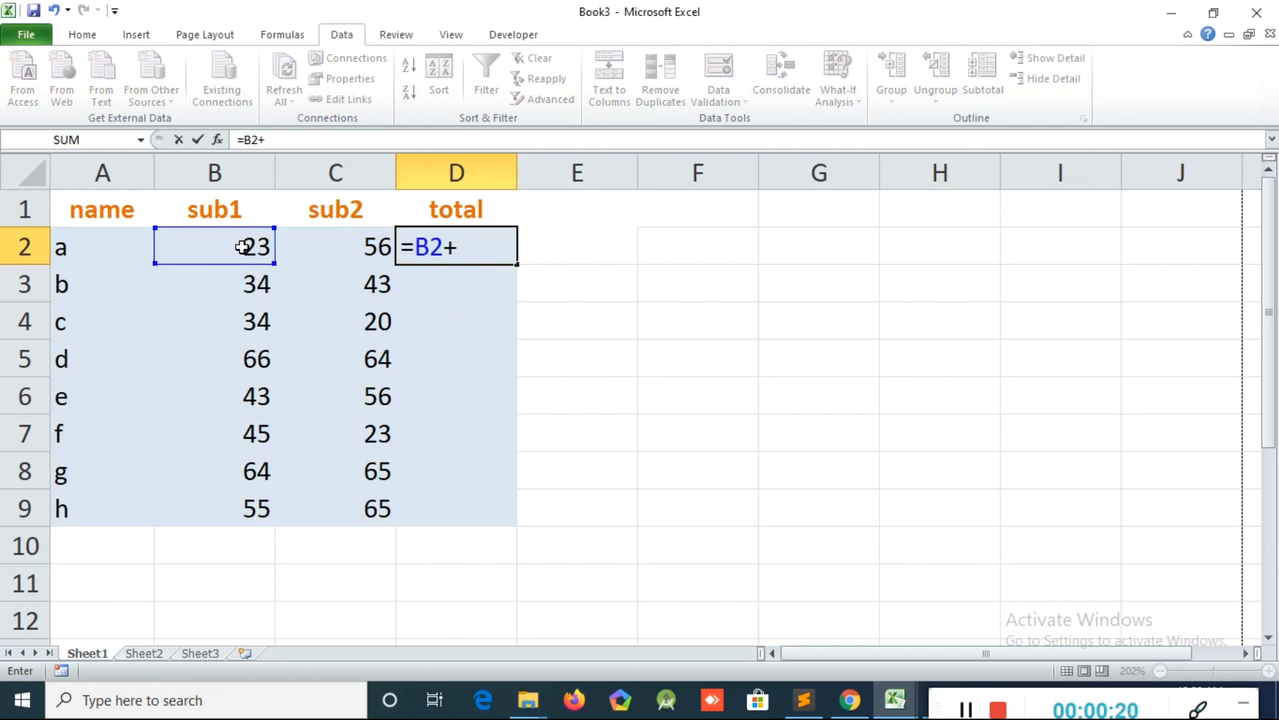
pyautogui.click(344, 248)
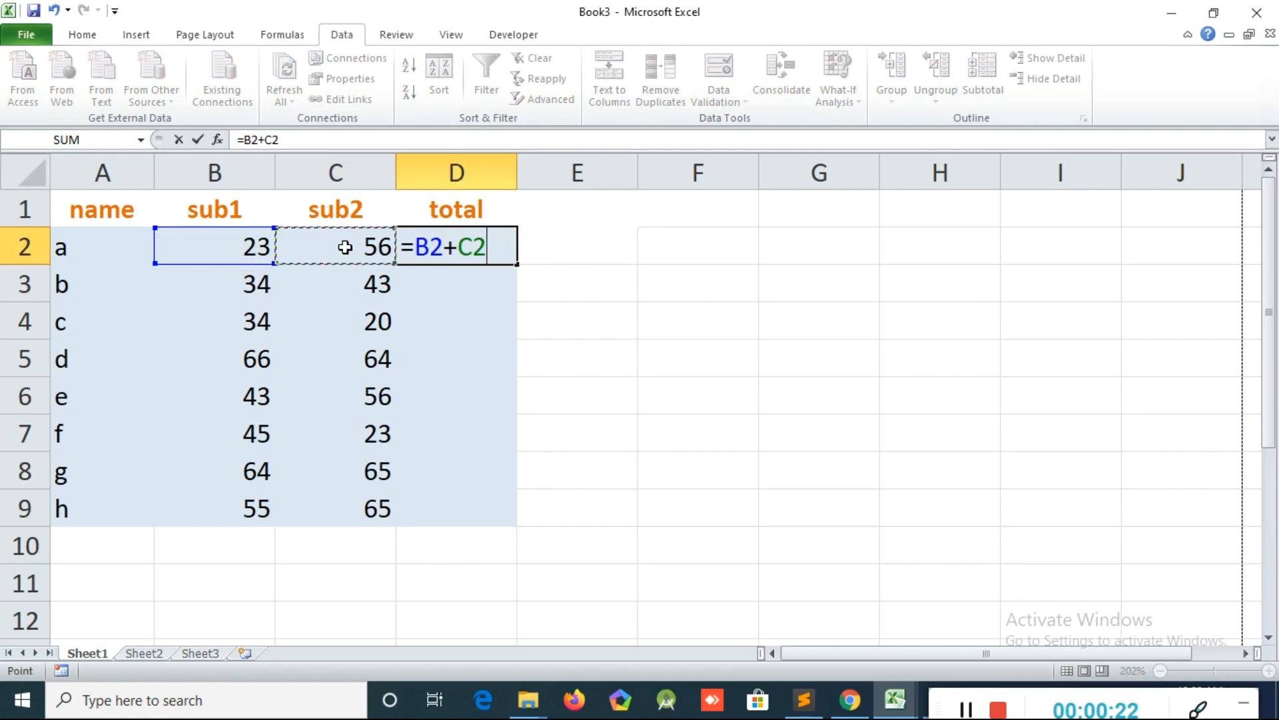
pyautogui.press('Return')
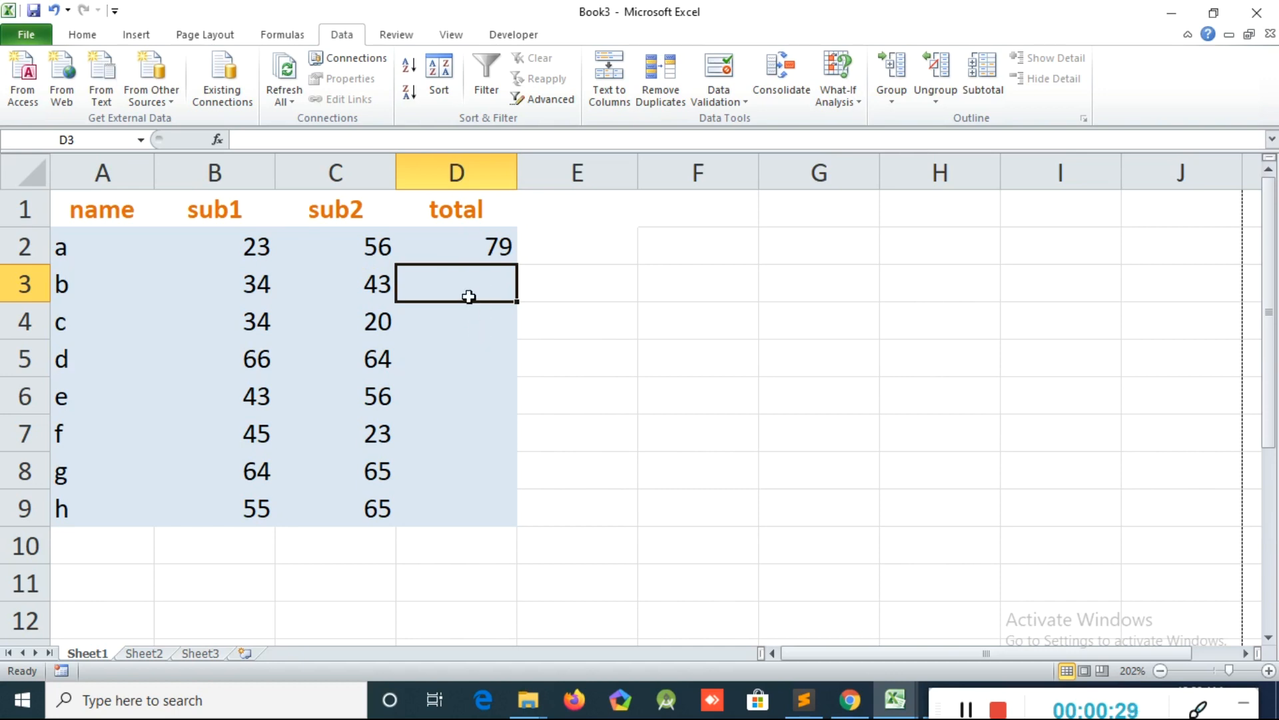
# Fill the total formula from D2 down to D9 for the remaining students
pyautogui.click(465, 241)
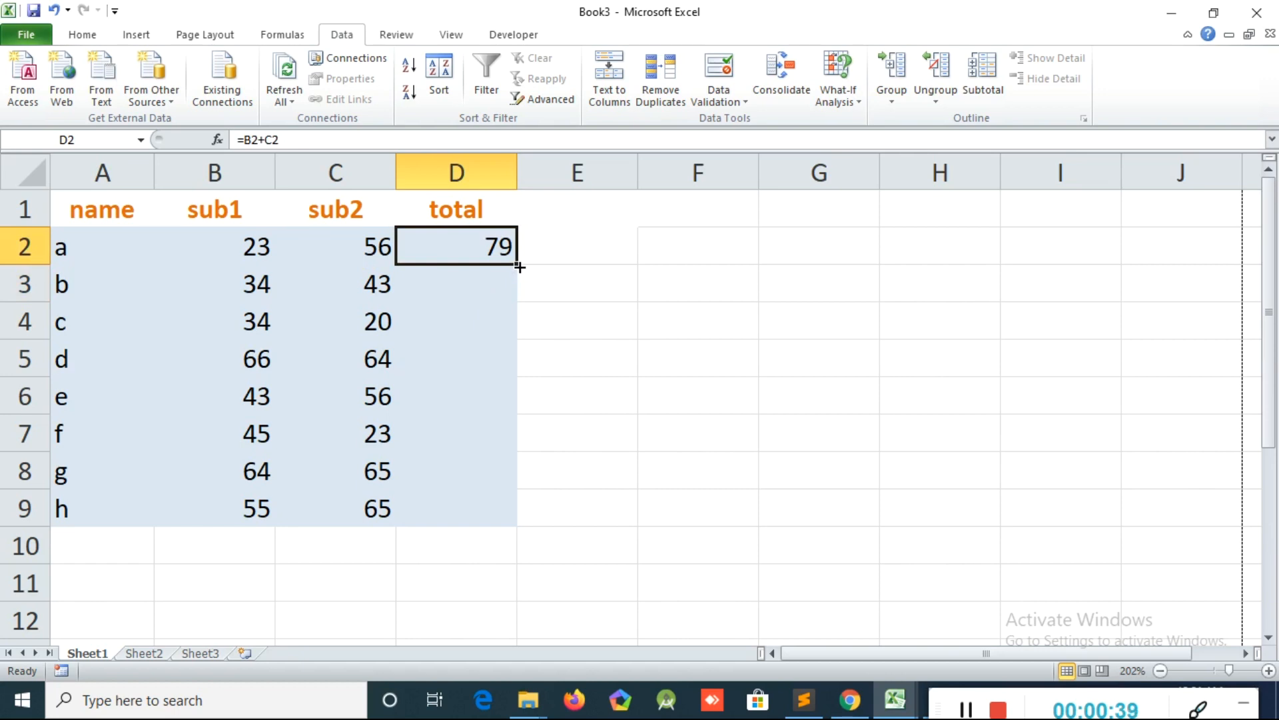
pyautogui.moveTo(518, 266); pyautogui.dragTo(498, 523)
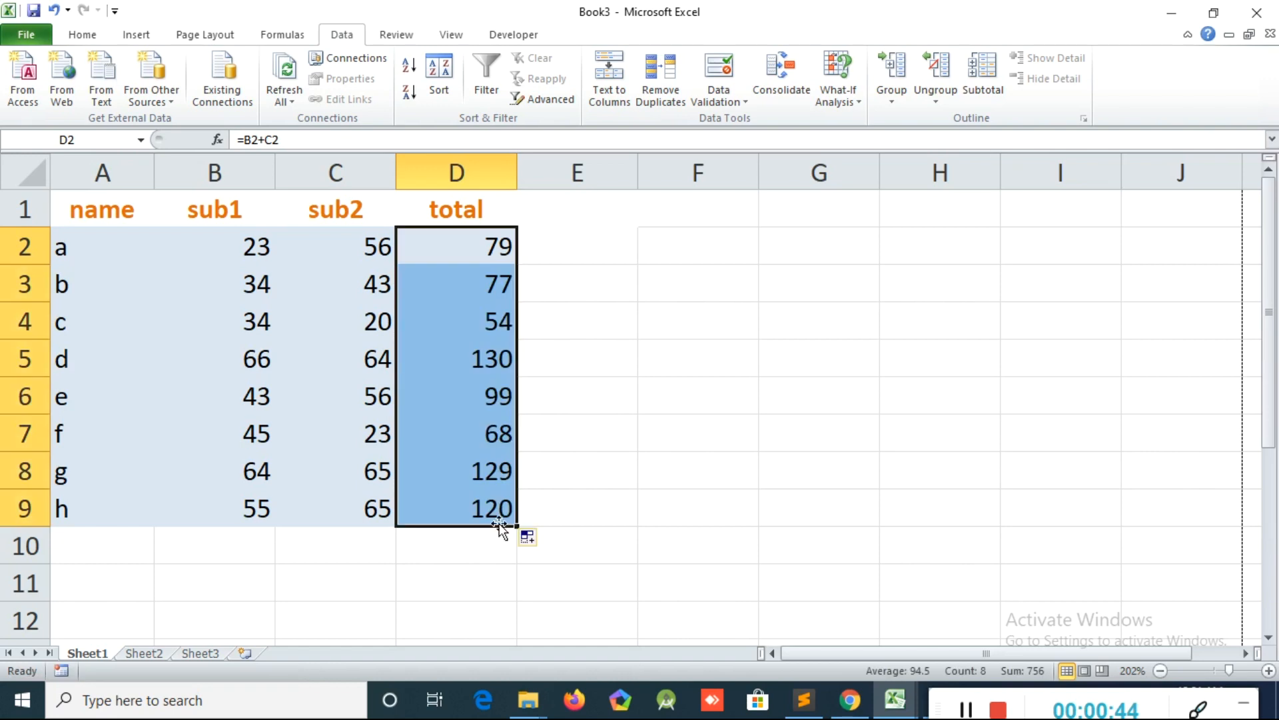
pyautogui.click(592, 319)
# Add the column header "grade" in E1
pyautogui.click(565, 202)
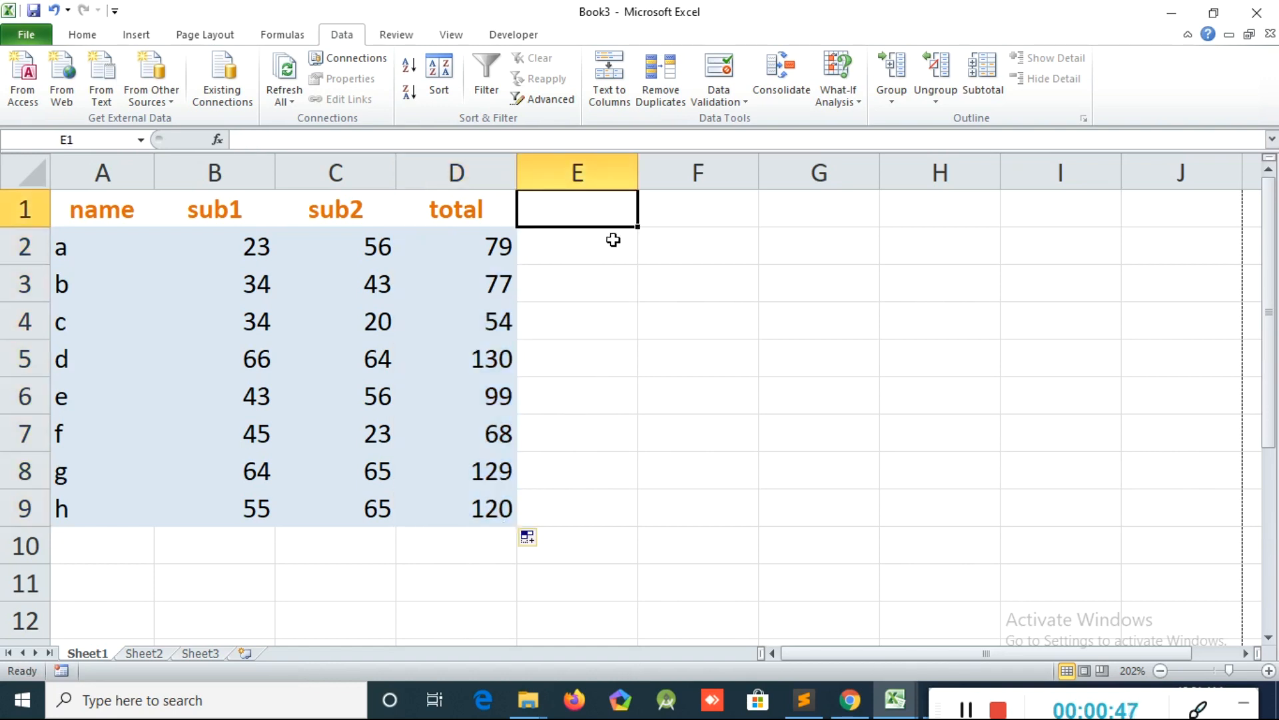
pyautogui.write('g')
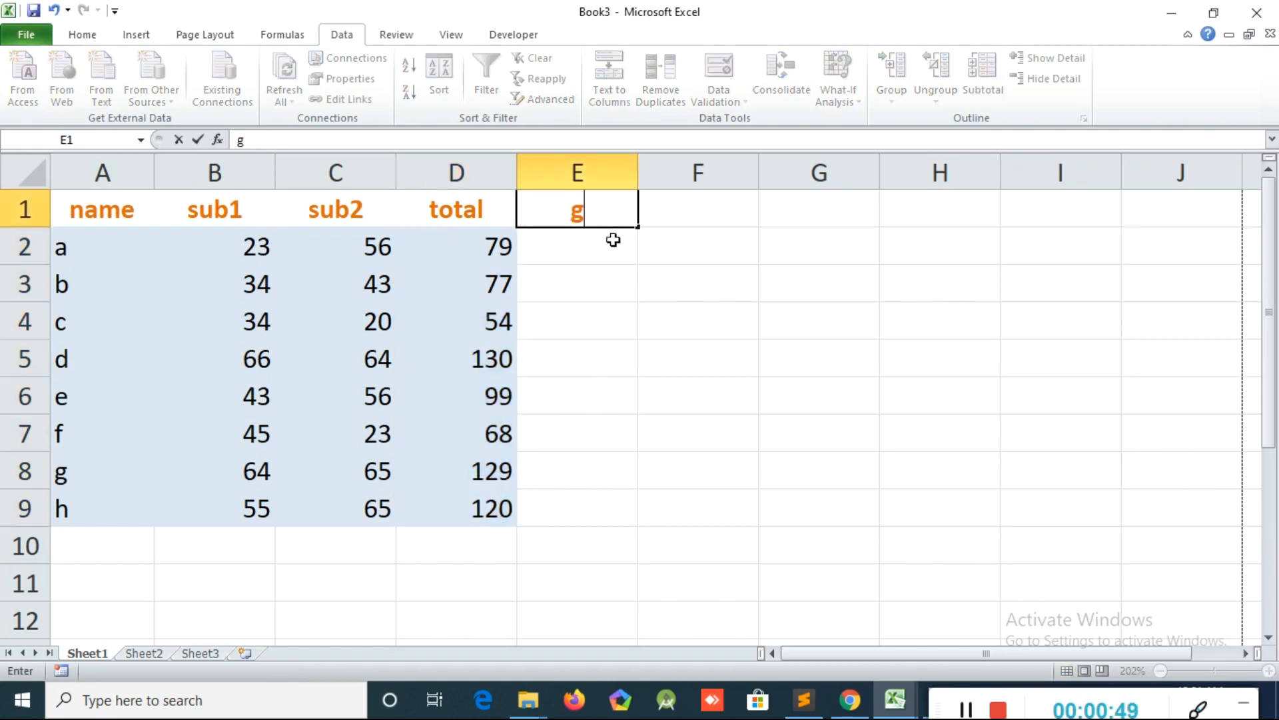
pyautogui.write('r')
pyautogui.press('BackSpace')
pyautogui.write('rag')
pyautogui.press('BackSpace')
pyautogui.write('de')
pyautogui.press('Return')
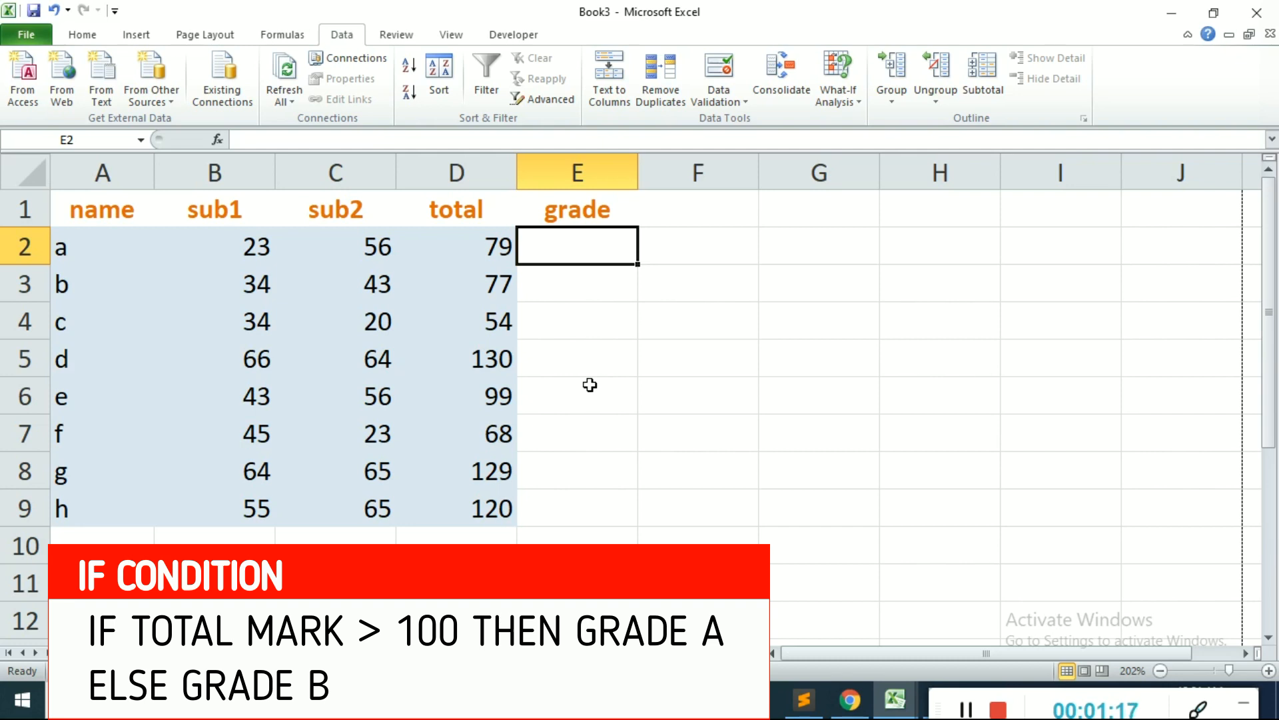
pyautogui.write('i')
pyautogui.press('BackSpace')
pyautogui.write('if')
pyautogui.press('BackSpace')
pyautogui.press('BackSpace')
pyautogui.write('=if')
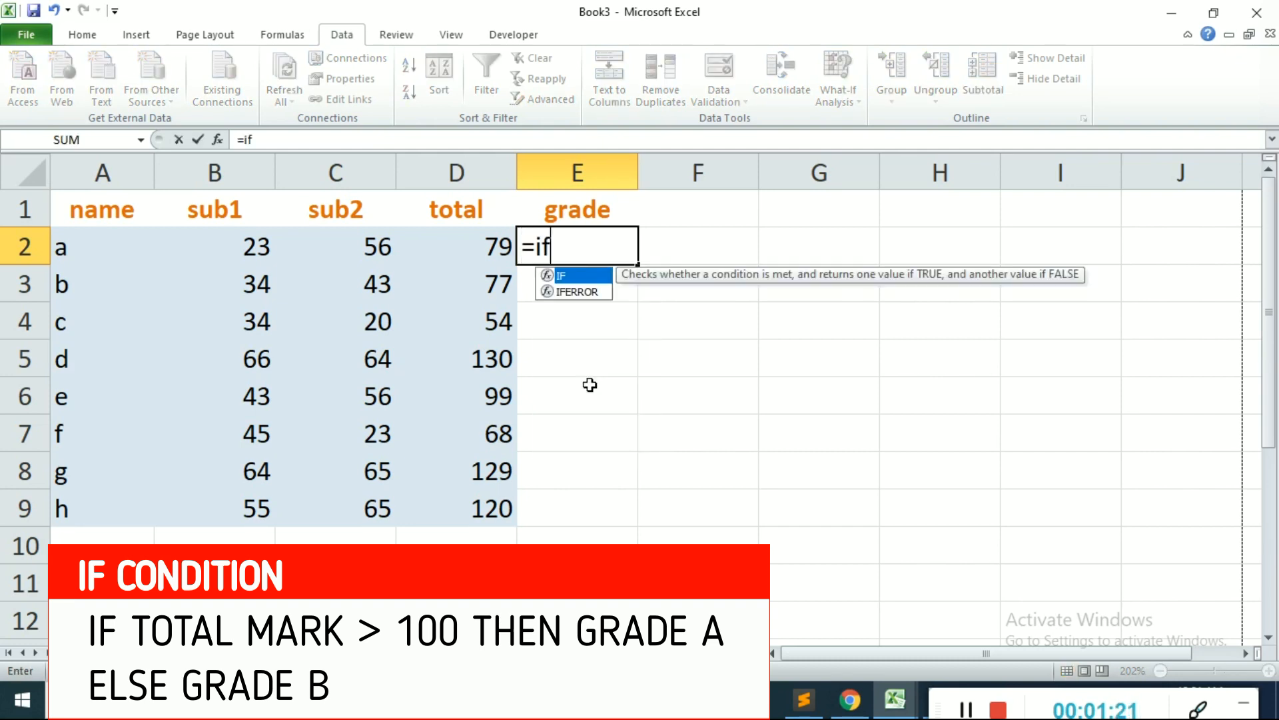
pyautogui.press('BackSpace')
pyautogui.press('BackSpace')
pyautogui.press('BackSpace')
# Enter the formula =if(D2>100,"A","B") in E2 to grade the first student by total mark
pyautogui.write('=')
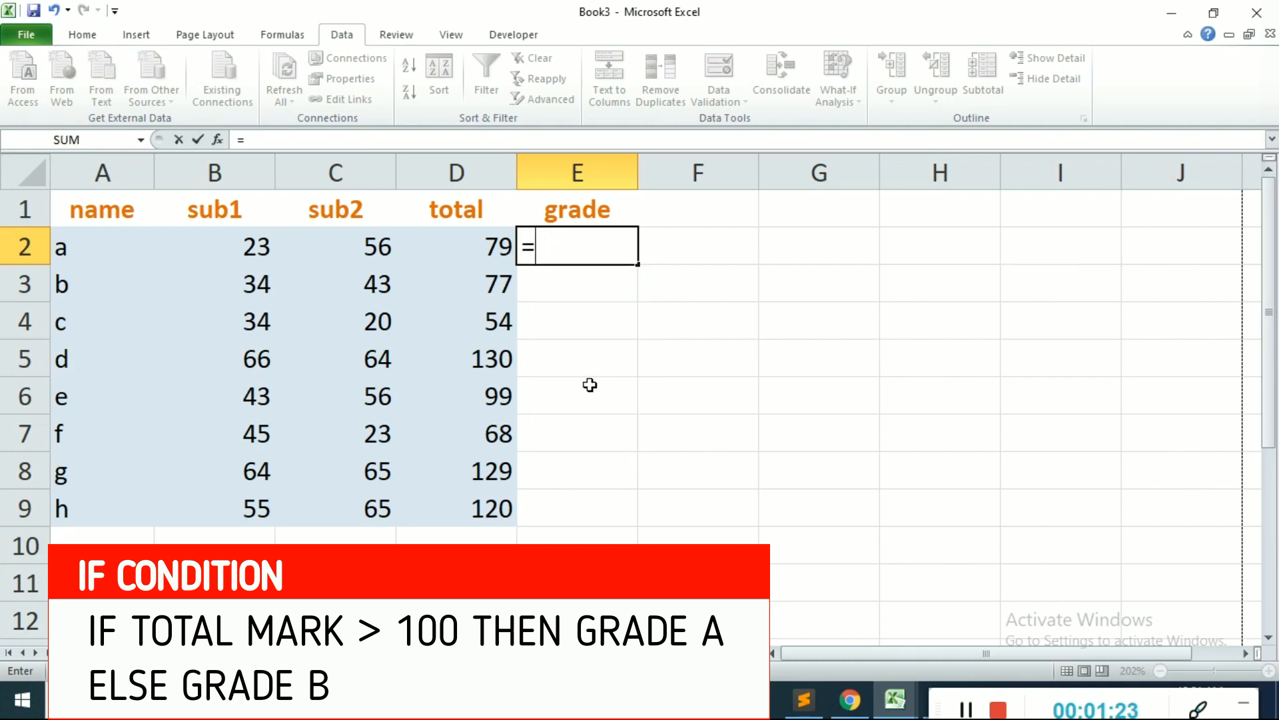
pyautogui.write('if')
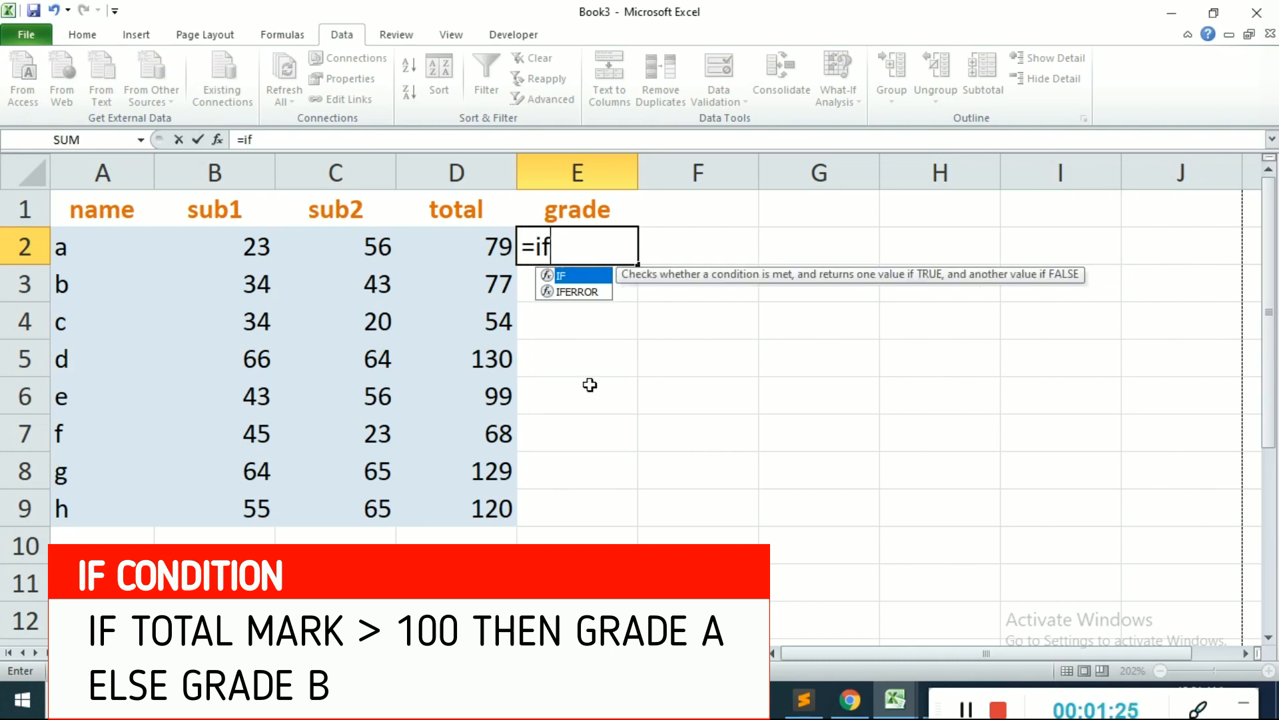
pyautogui.write('(')
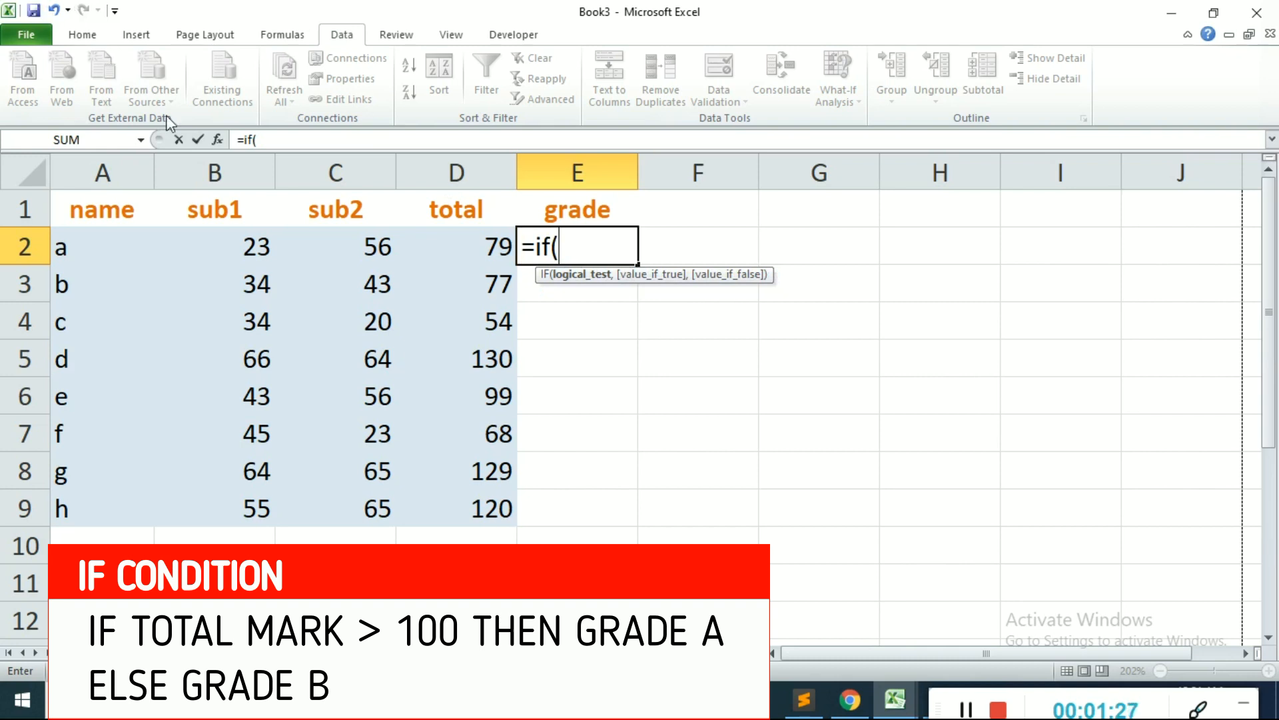
pyautogui.click(476, 249)
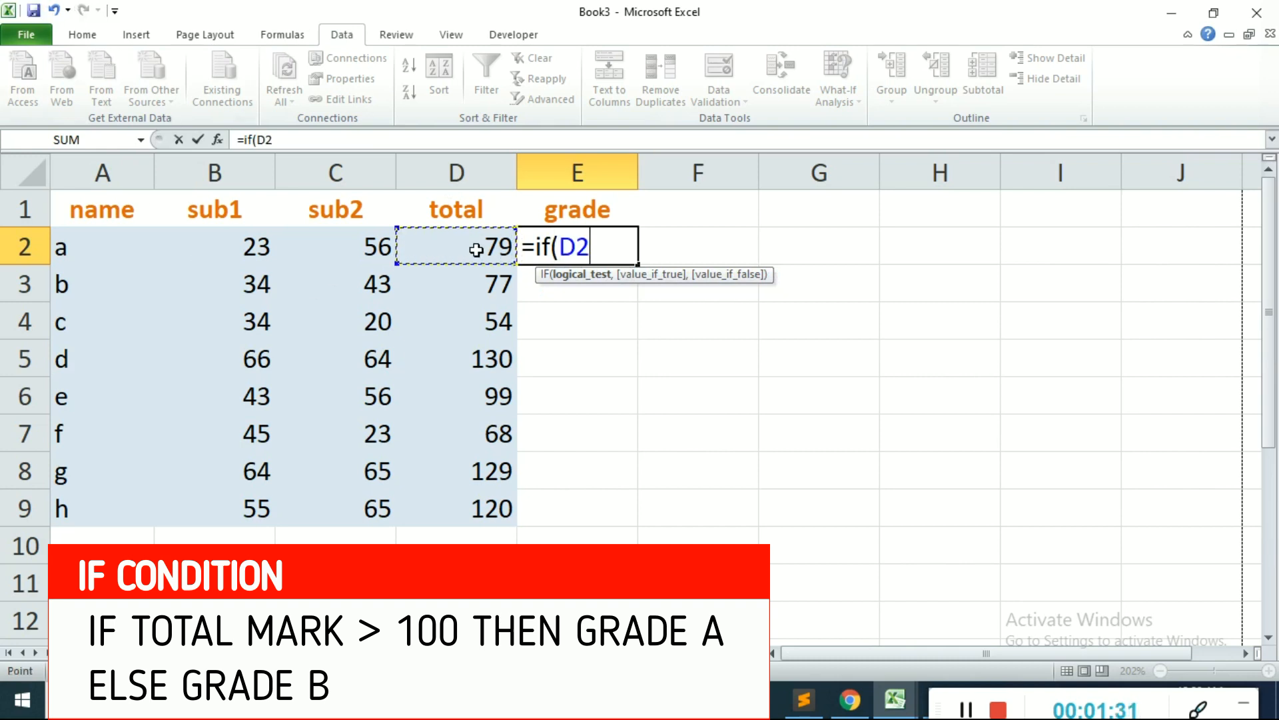
pyautogui.write('>')
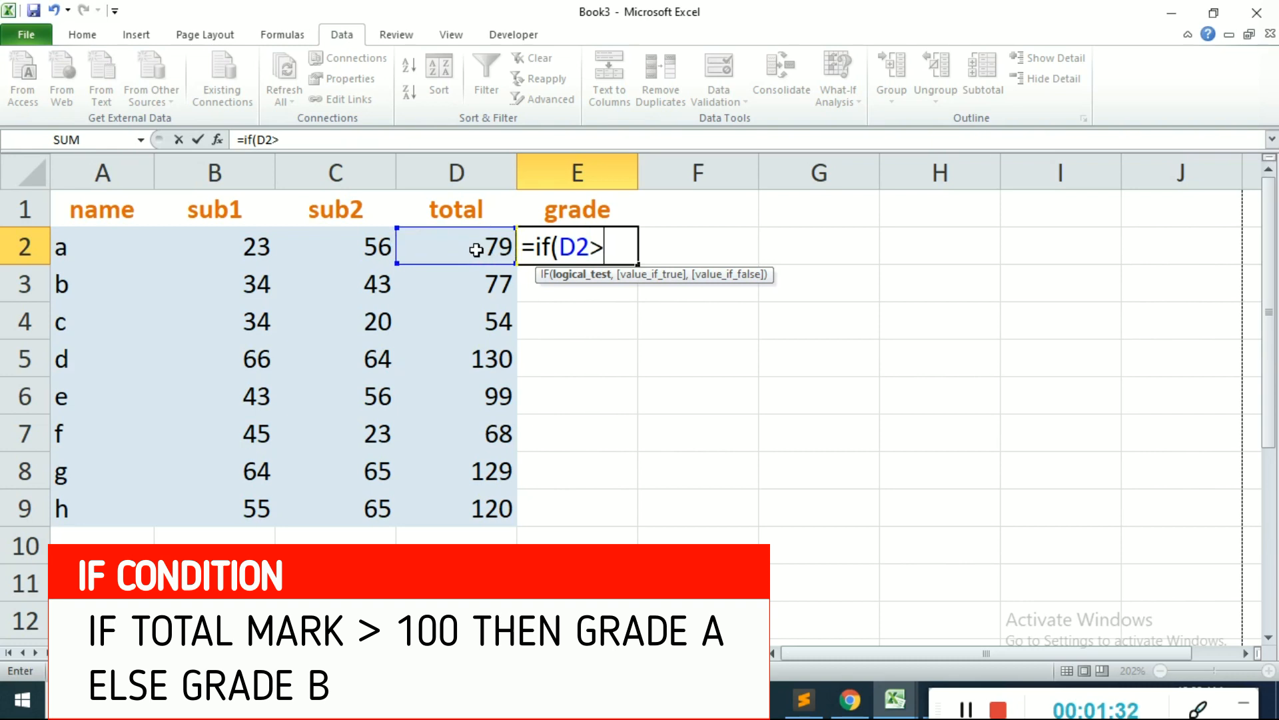
pyautogui.write('100')
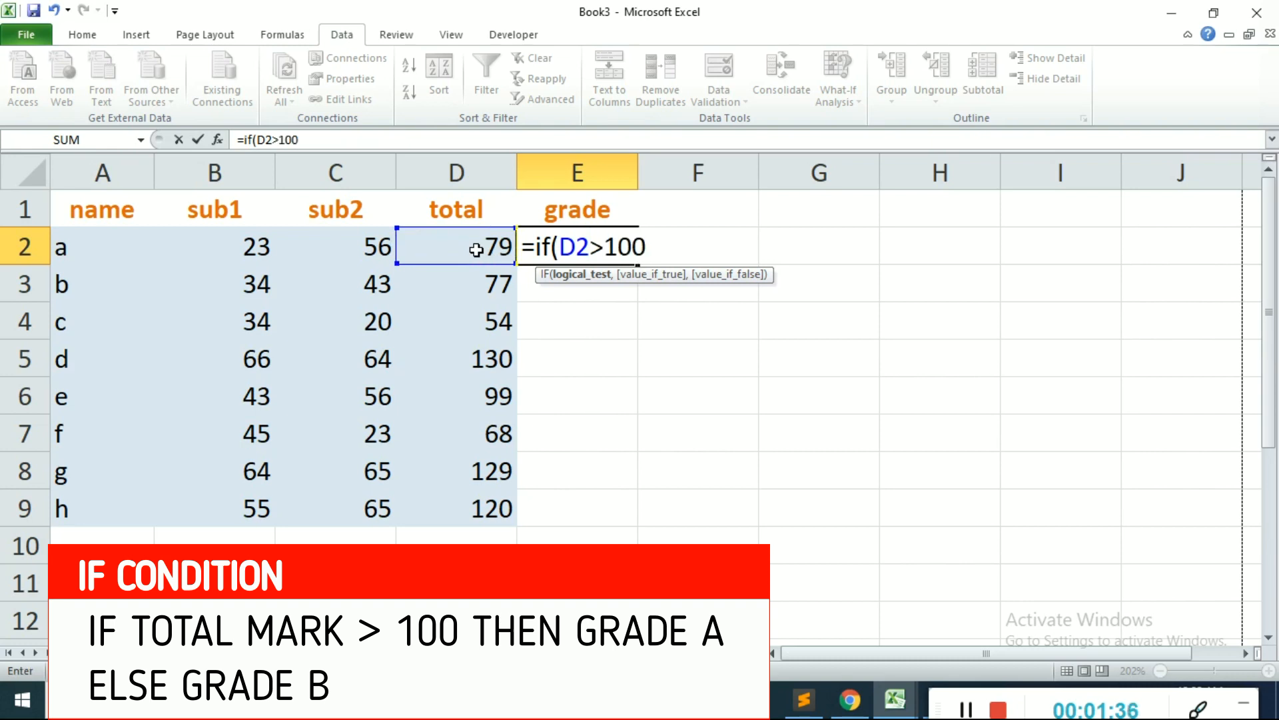
pyautogui.write(',"A')
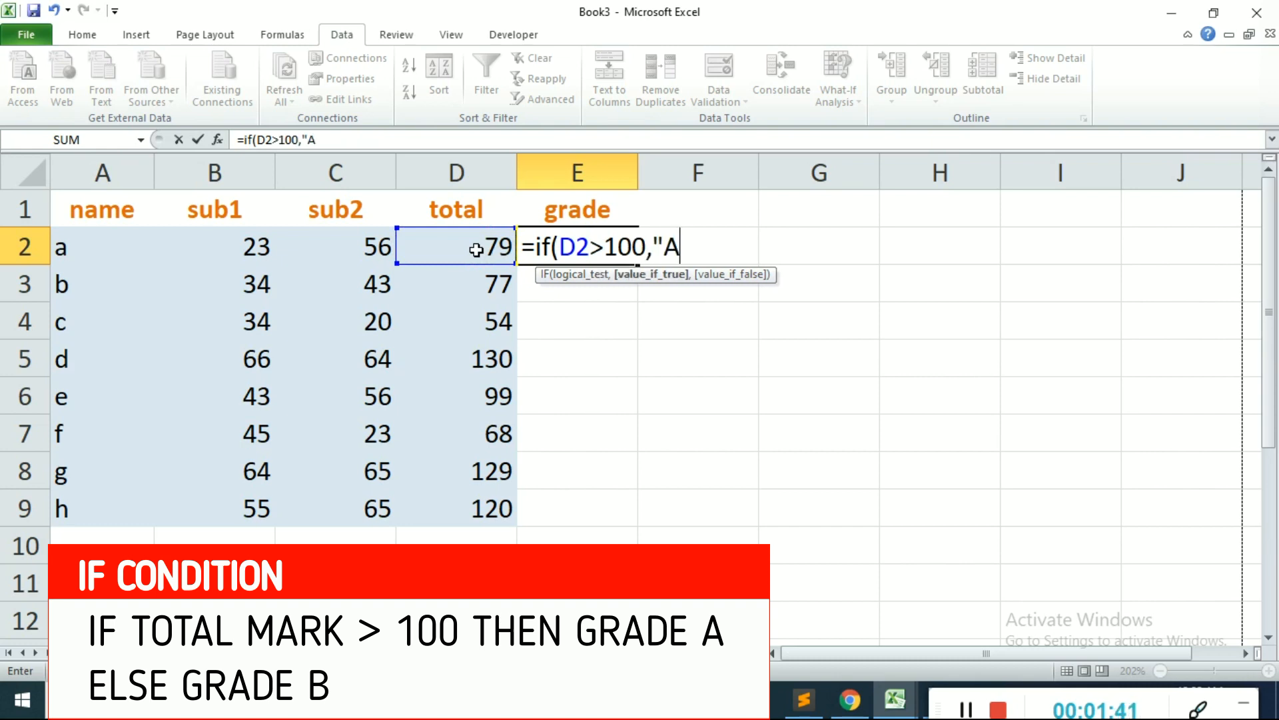
pyautogui.write('"')
pyautogui.write(',')
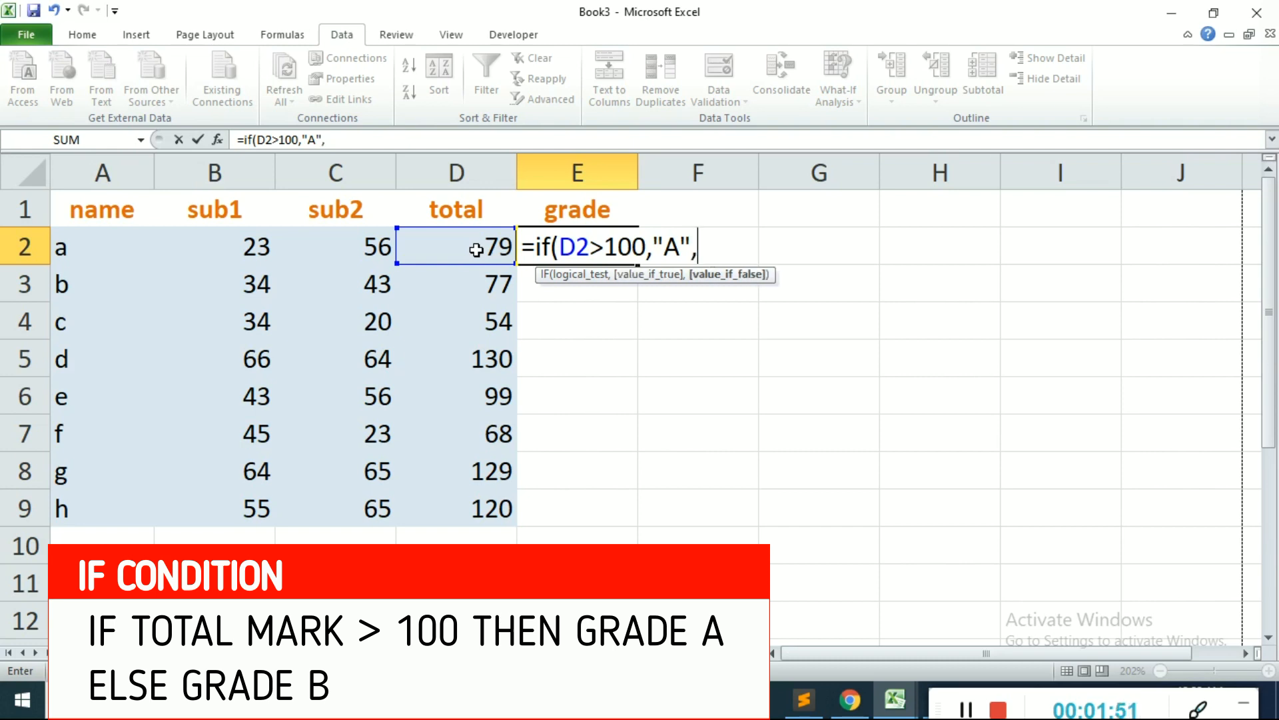
pyautogui.write('"B"')
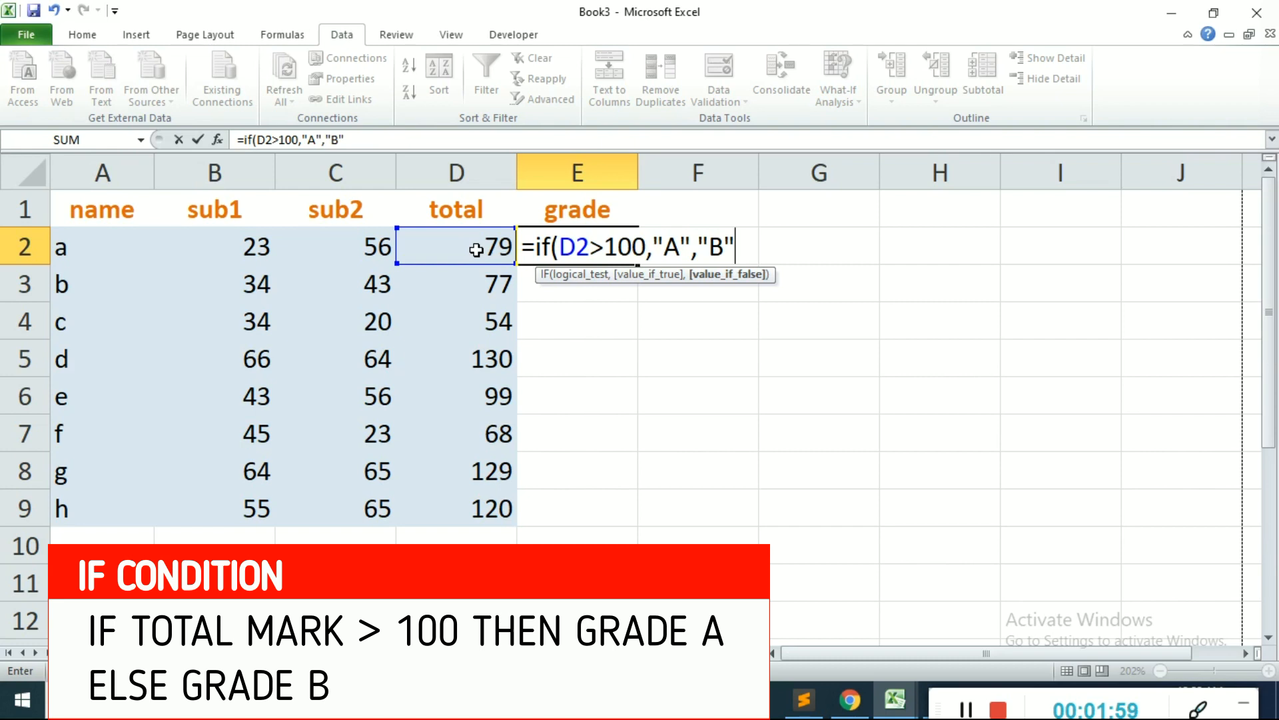
pyautogui.write(')')
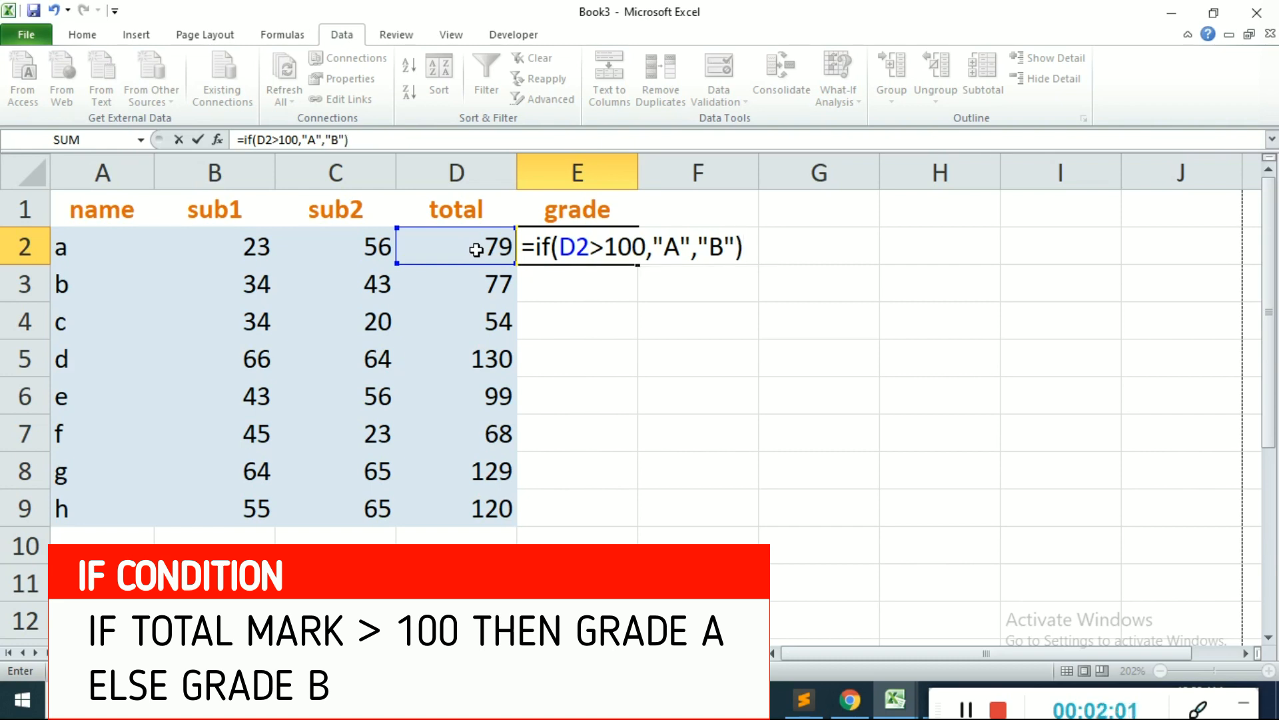
pyautogui.press('Return')
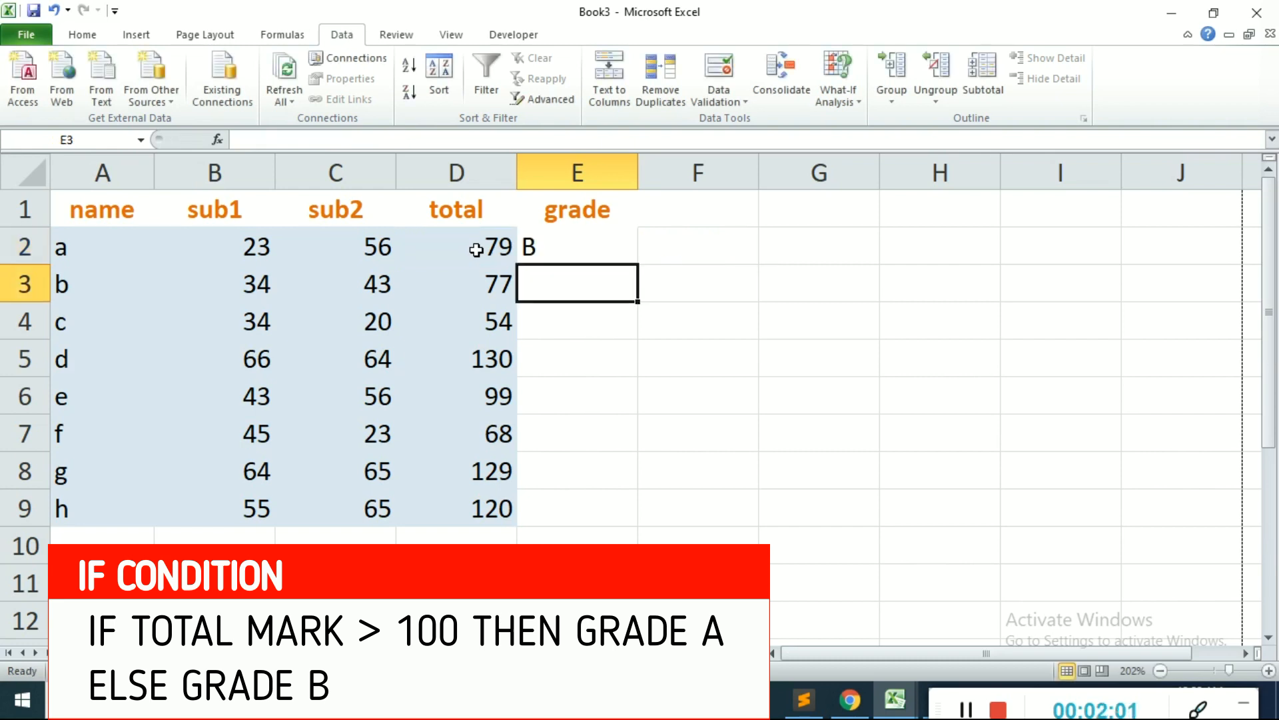
# Fill the grade formula from E2 down to E9 for the remaining students
pyautogui.click(549, 250)
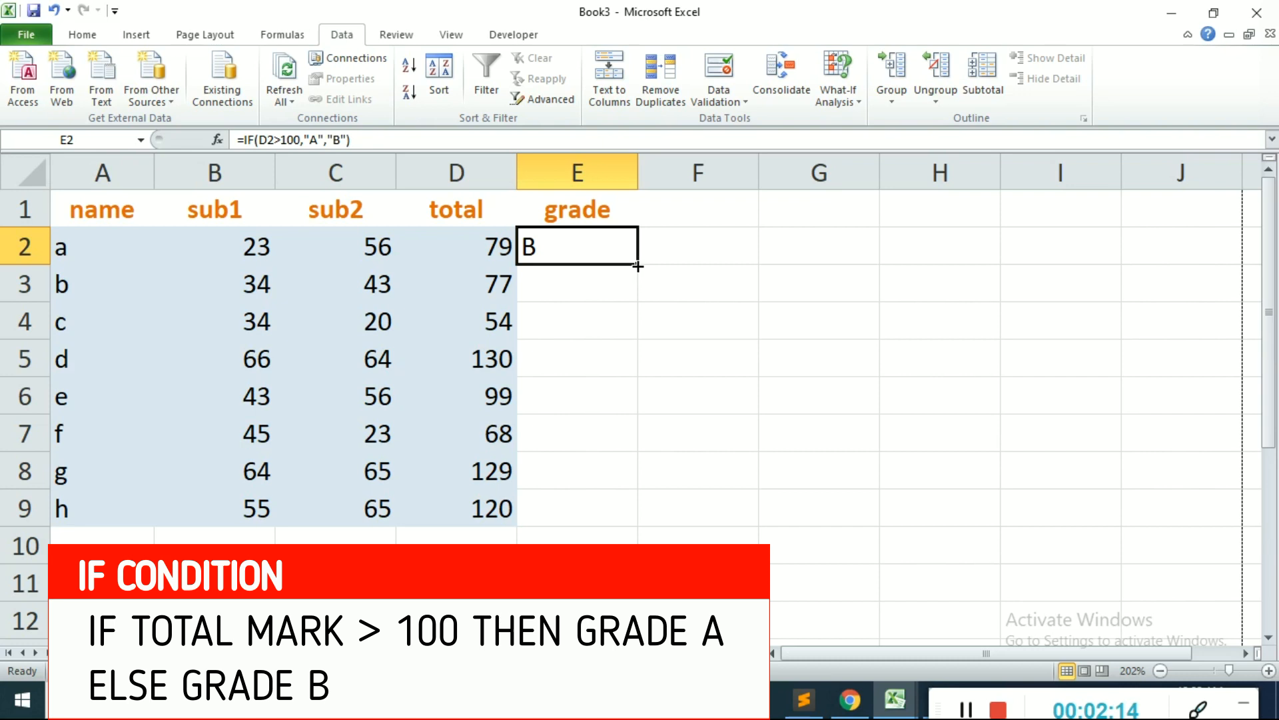
pyautogui.moveTo(638, 266); pyautogui.dragTo(603, 533)
pyautogui.click(724, 473)
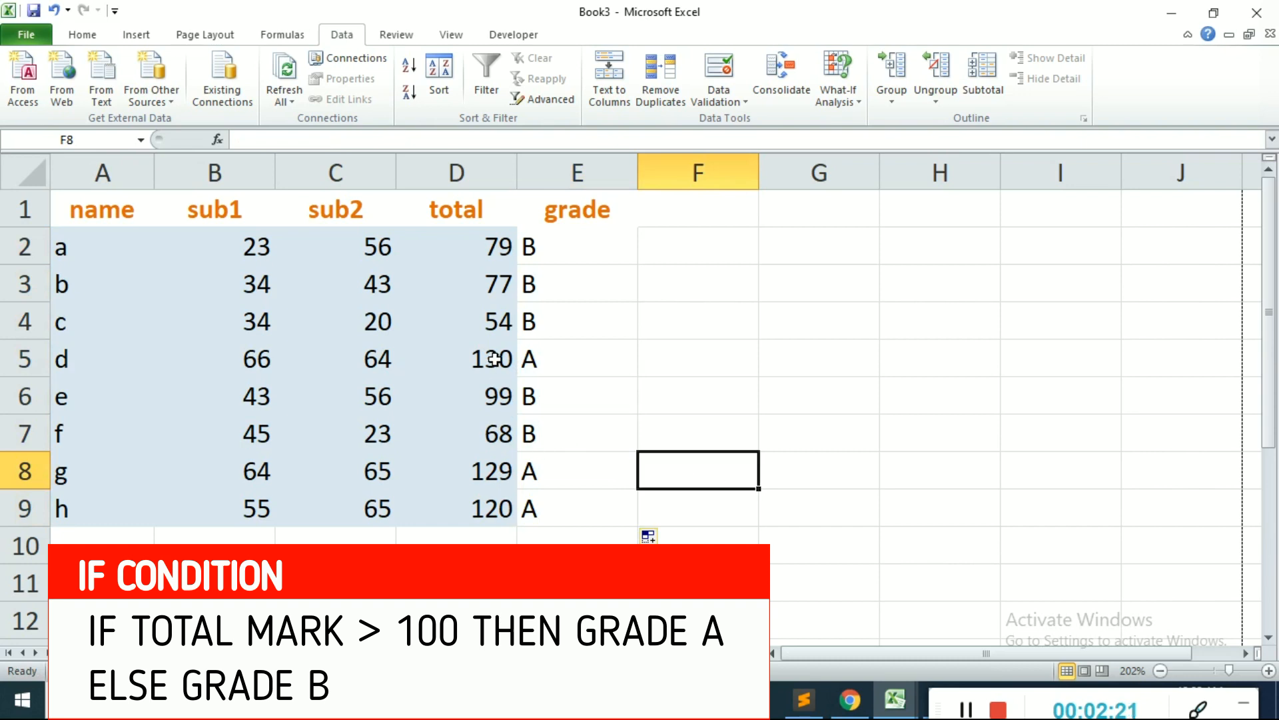
# Check the grades in the grade column against the totals, and examine the name, sub1 and sub2 columns
pyautogui.click(548, 362)
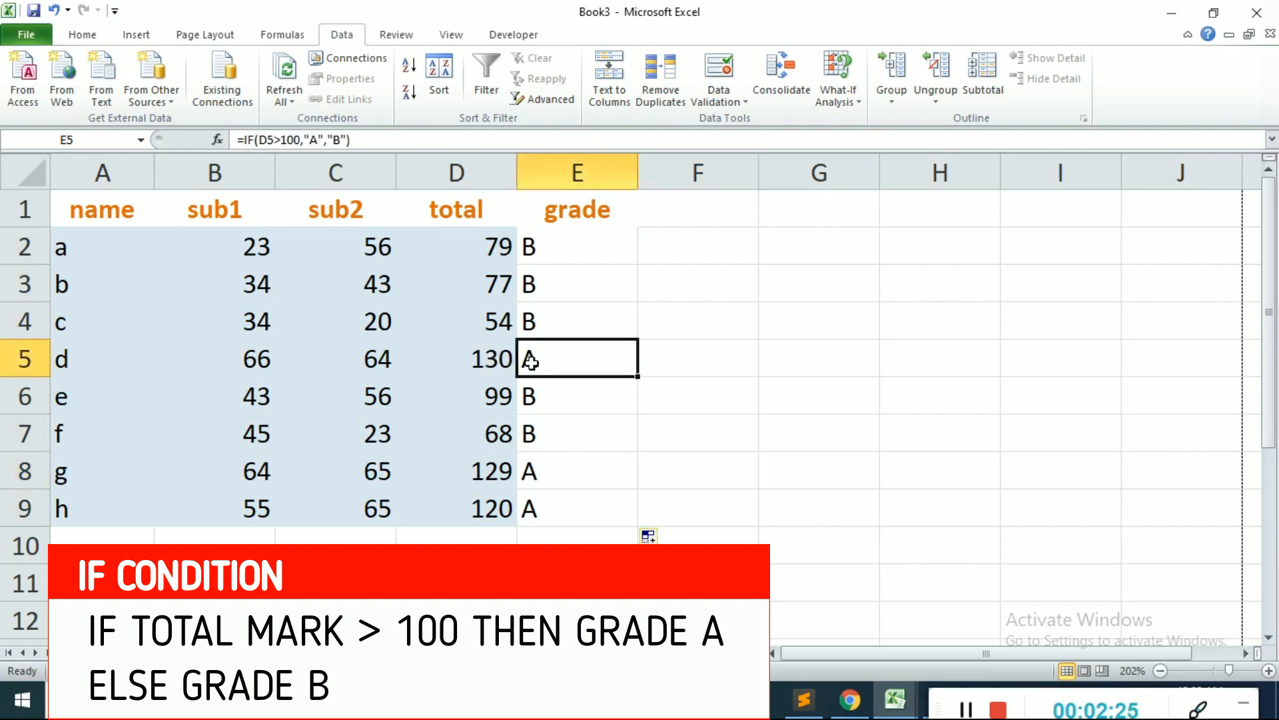
pyautogui.click(476, 357)
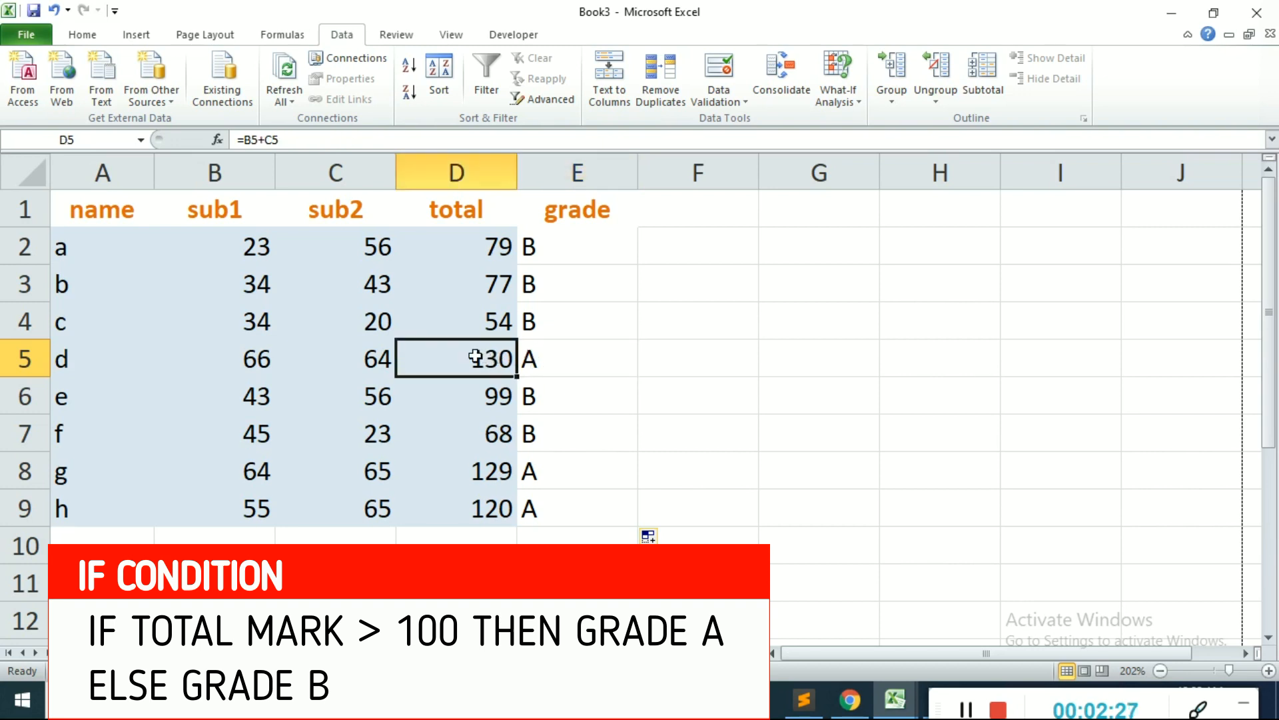
pyautogui.click(558, 357)
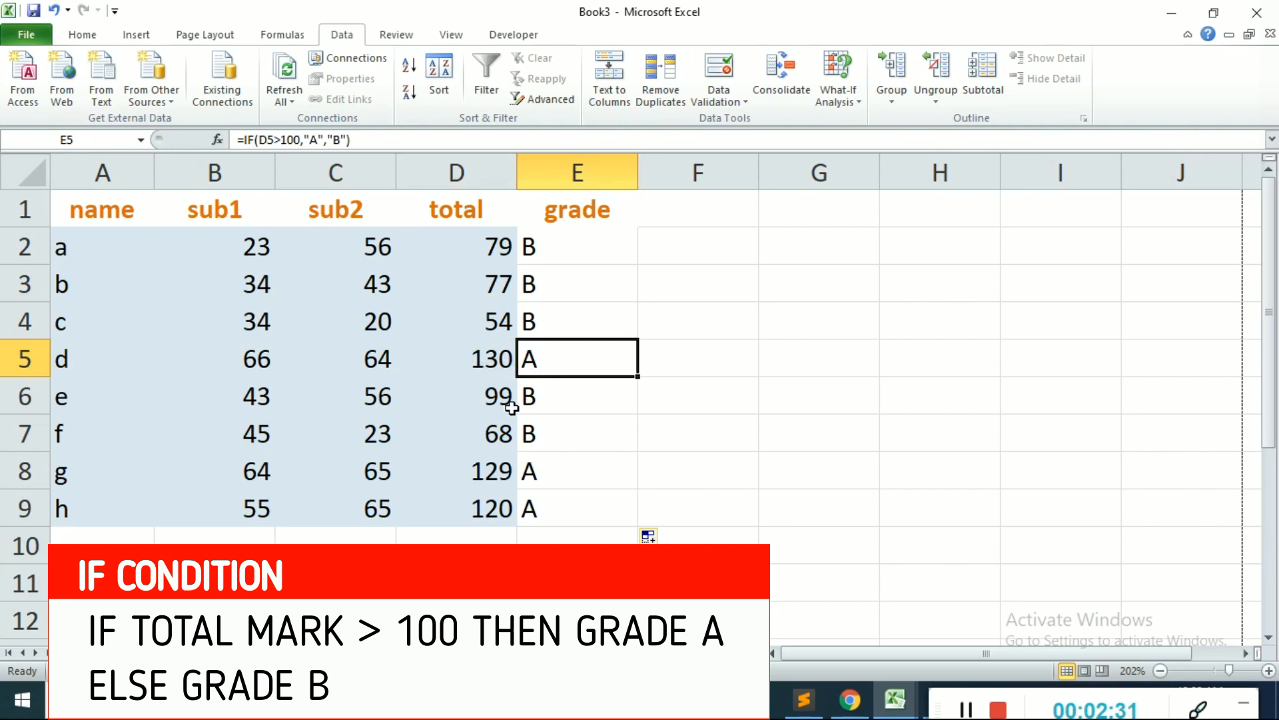
pyautogui.click(488, 394)
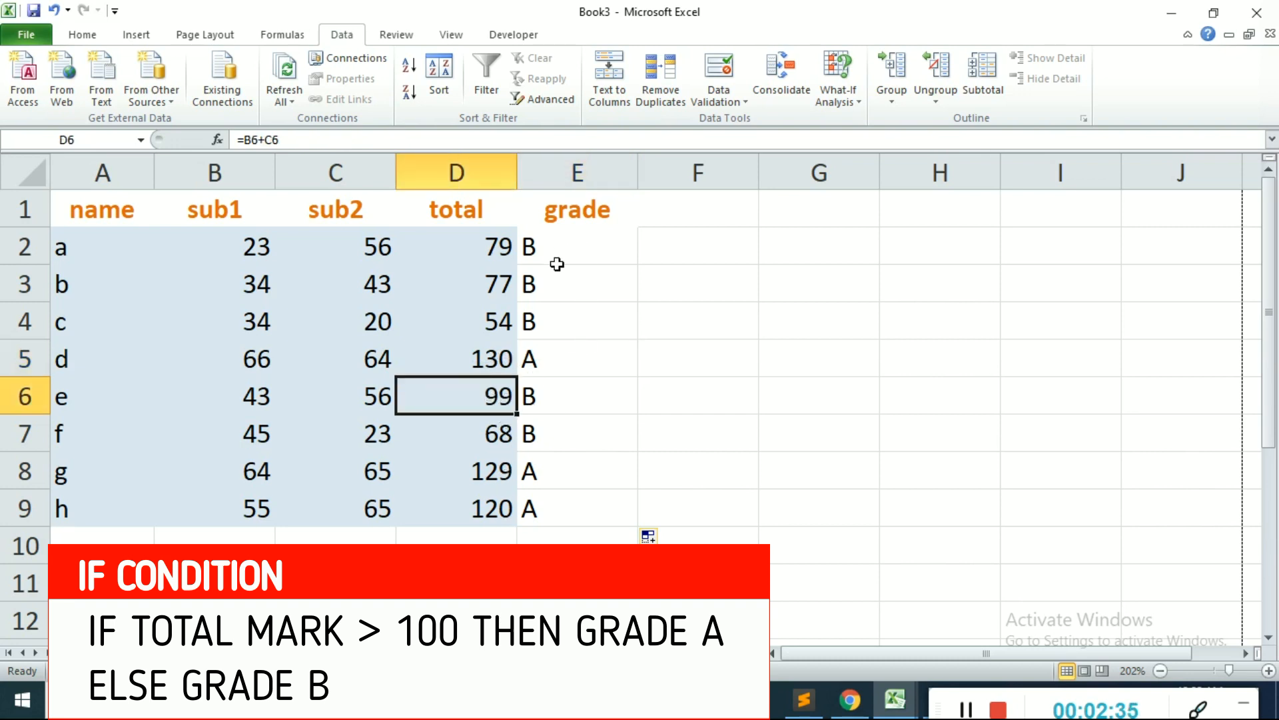
pyautogui.click(544, 250)
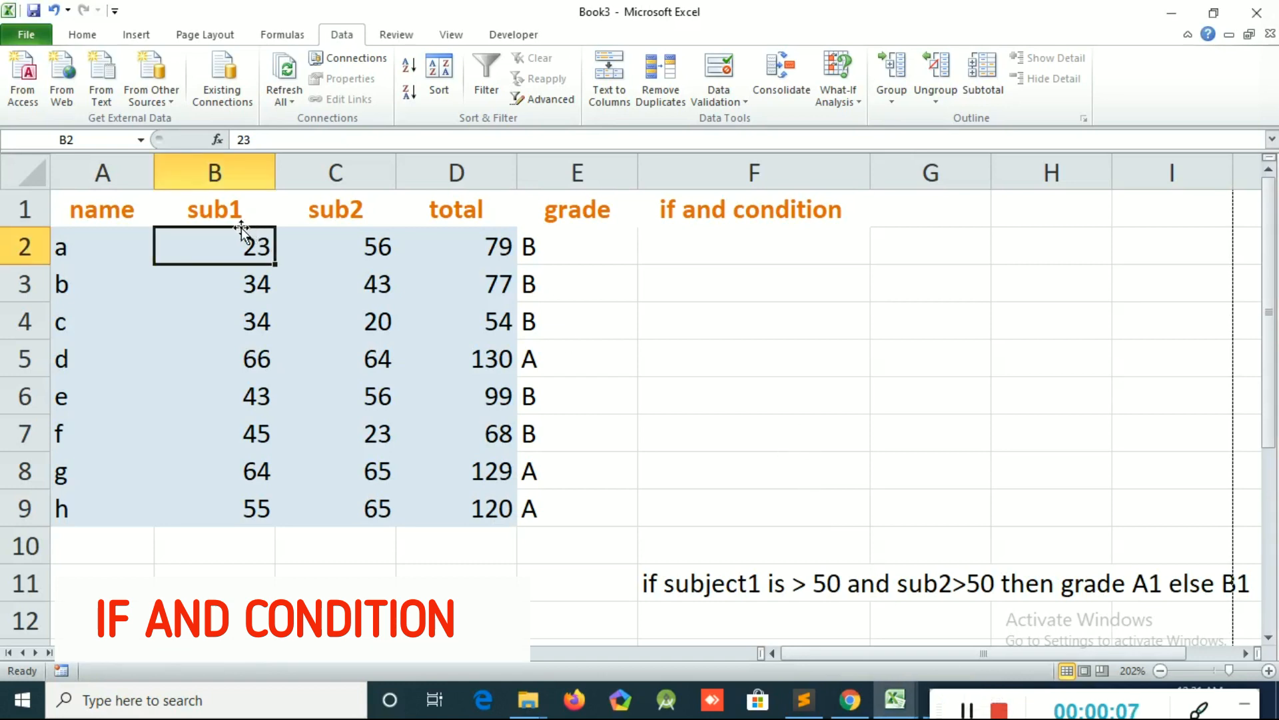
pyautogui.click(80, 212)
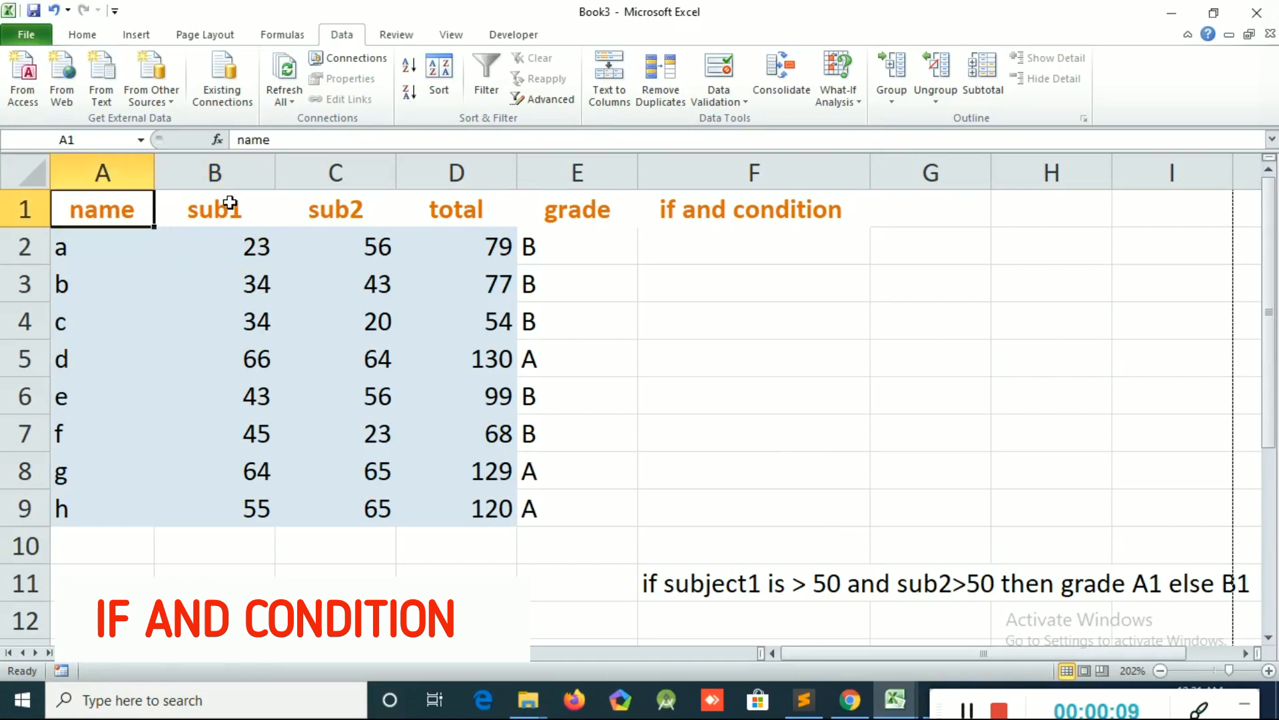
pyautogui.click(229, 202)
pyautogui.click(362, 214)
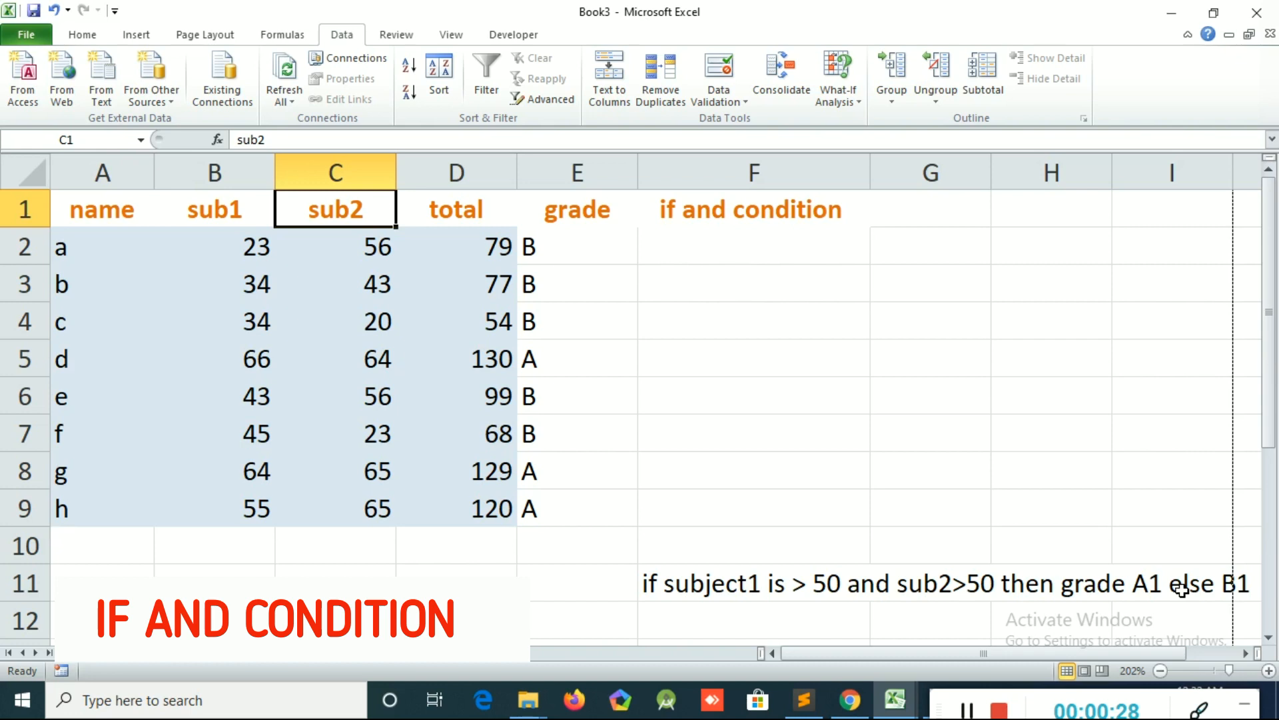
# Start an IF formula in F3 with the logical test and(B3>50,C3>50) on the sub1 and sub2 marks
pyautogui.click(677, 282)
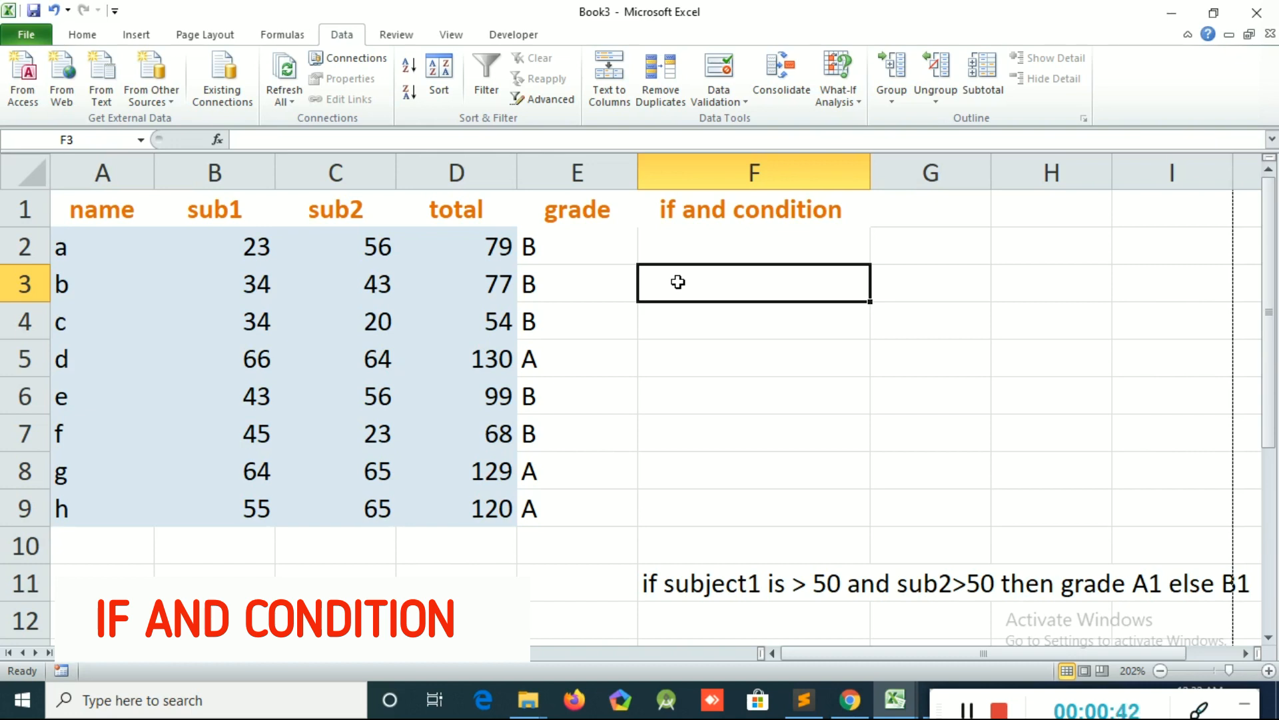
pyautogui.write('=')
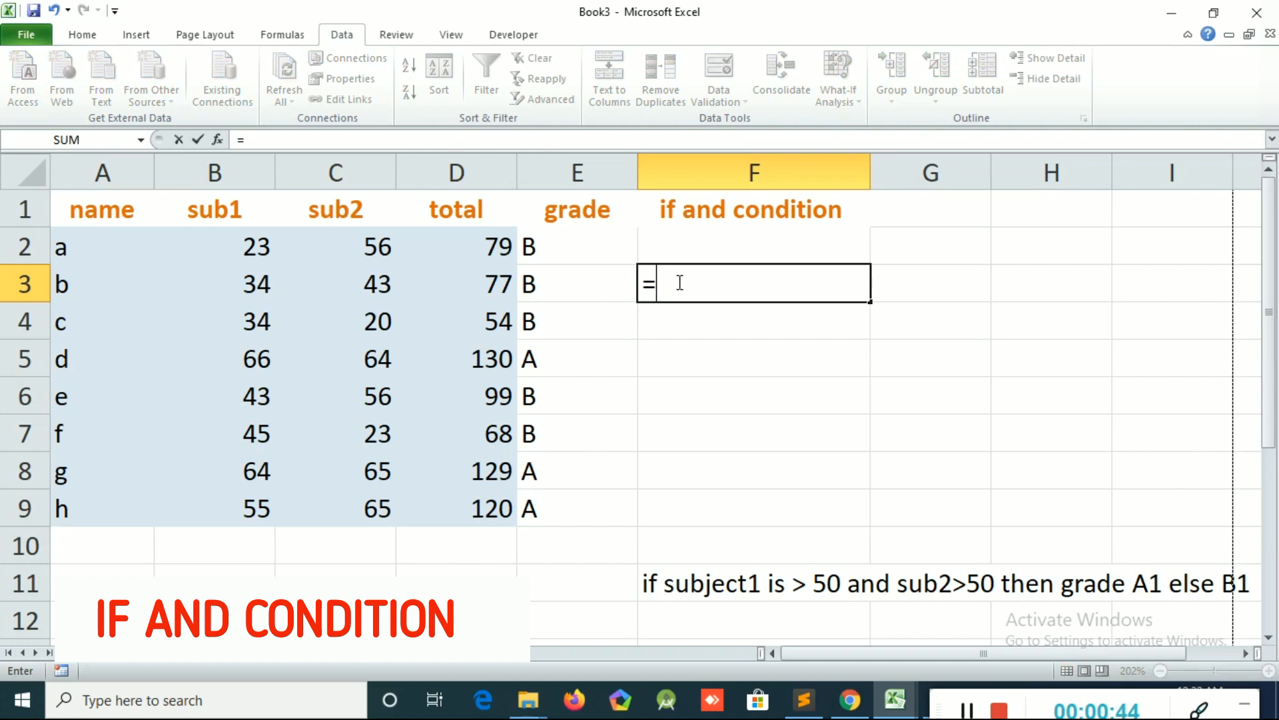
pyautogui.write('if')
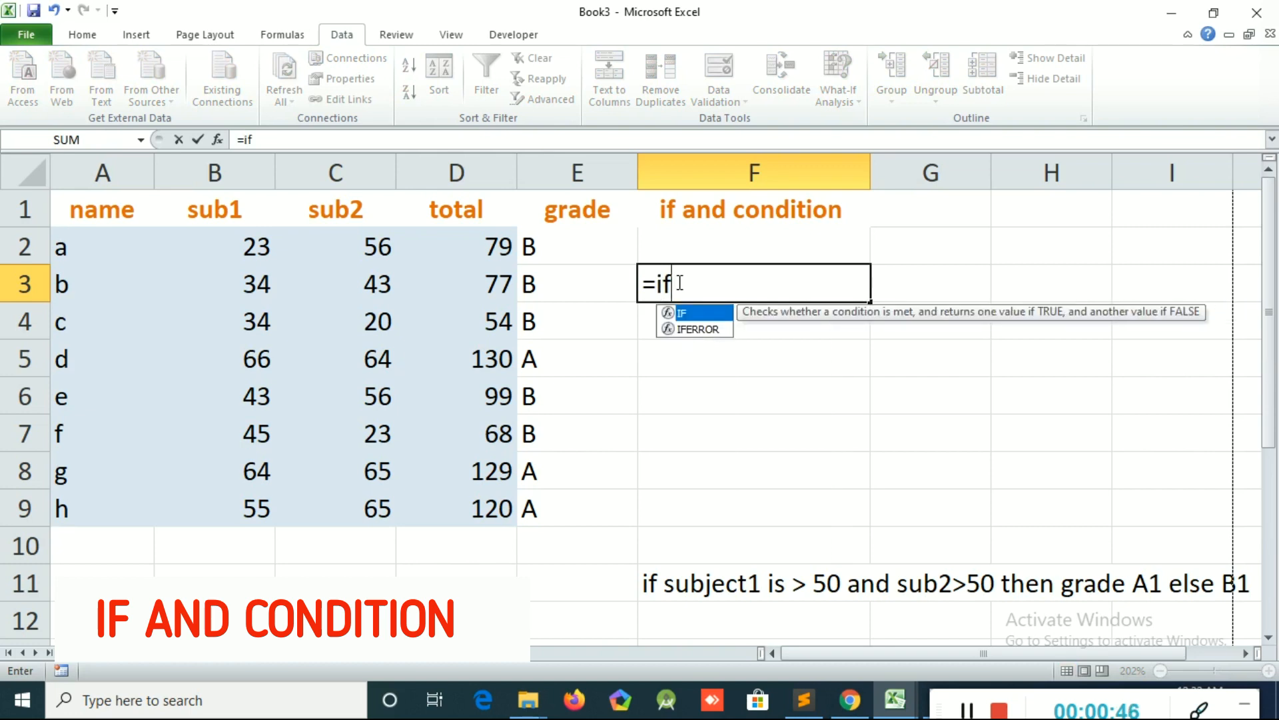
pyautogui.write('(')
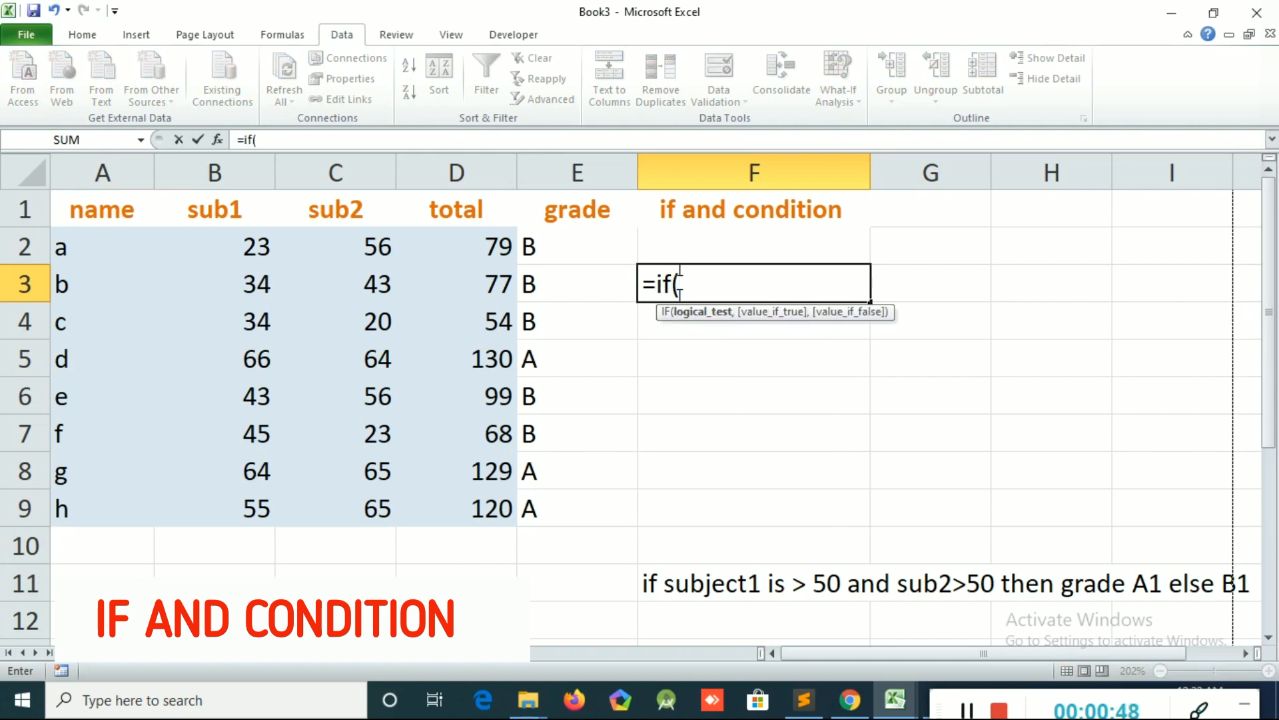
pyautogui.write('and')
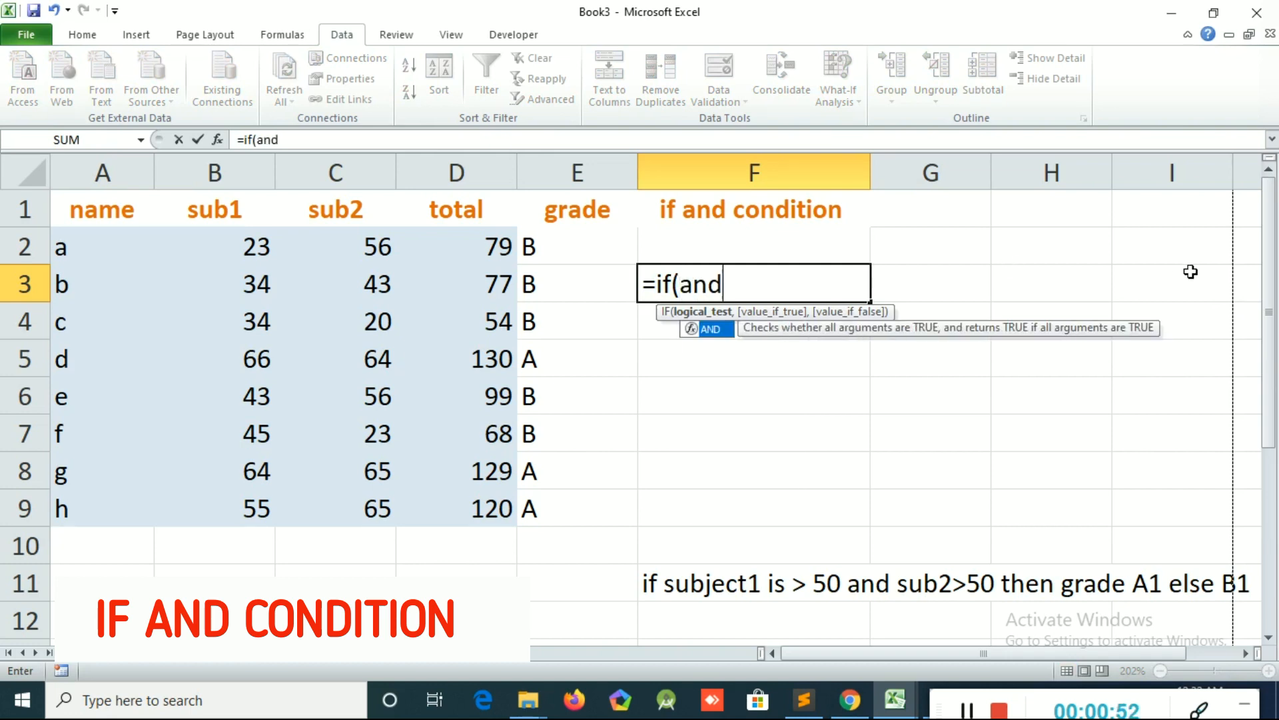
pyautogui.write('(')
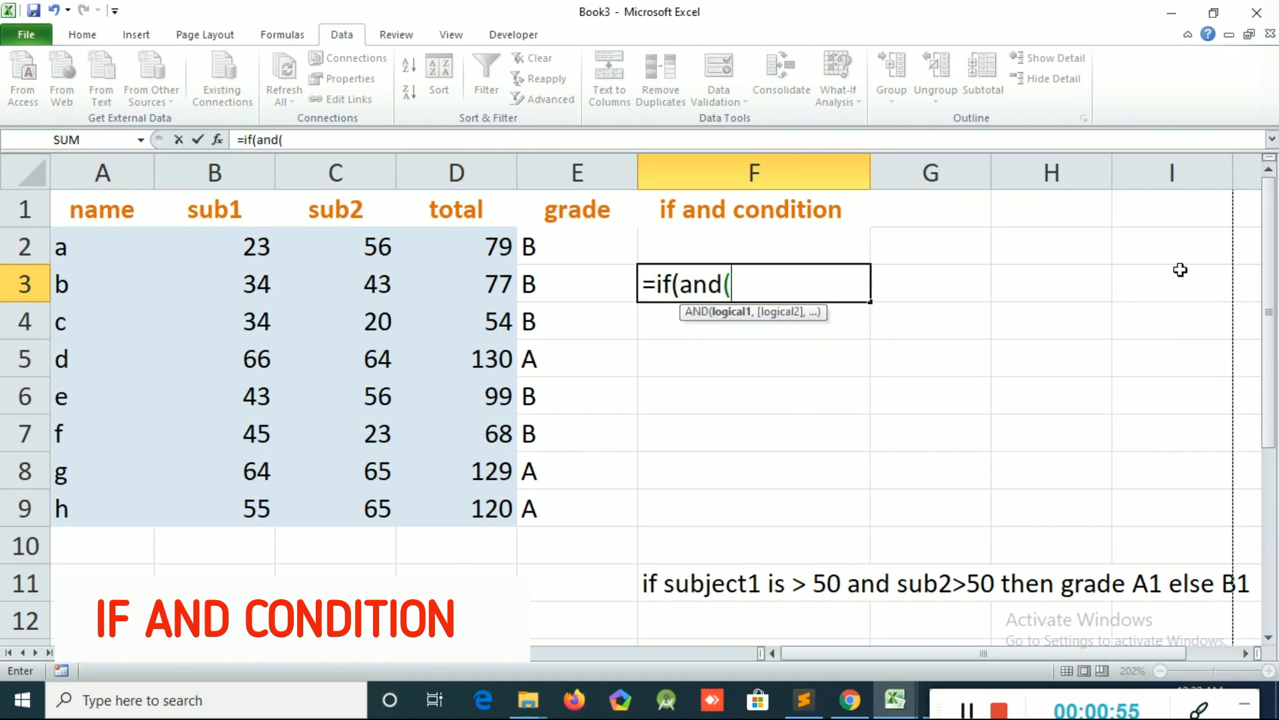
pyautogui.click(228, 284)
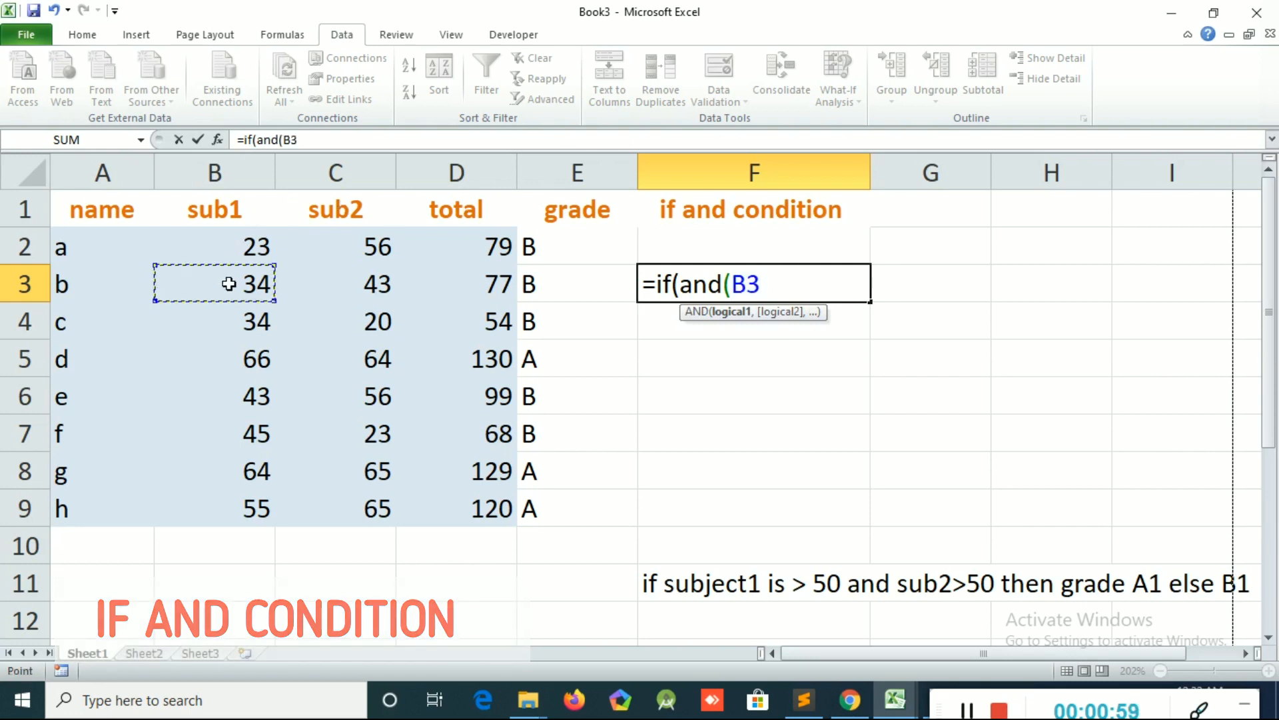
pyautogui.write('>5')
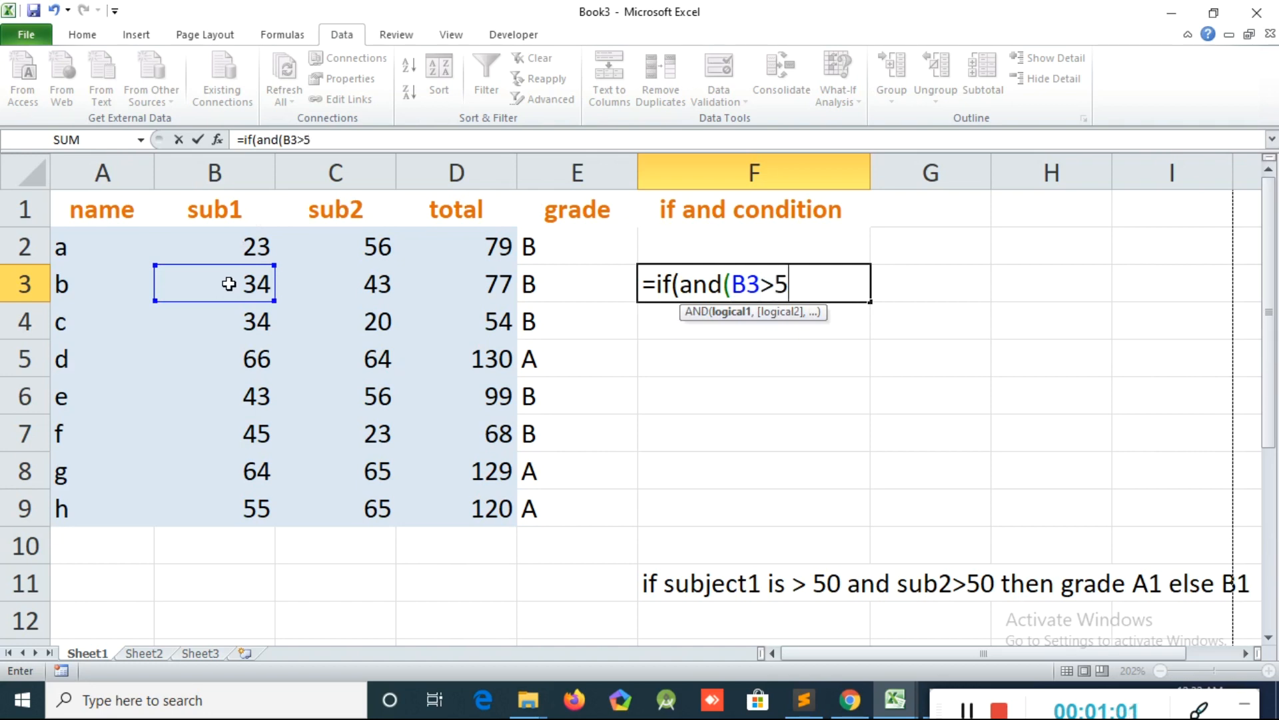
pyautogui.write('0,')
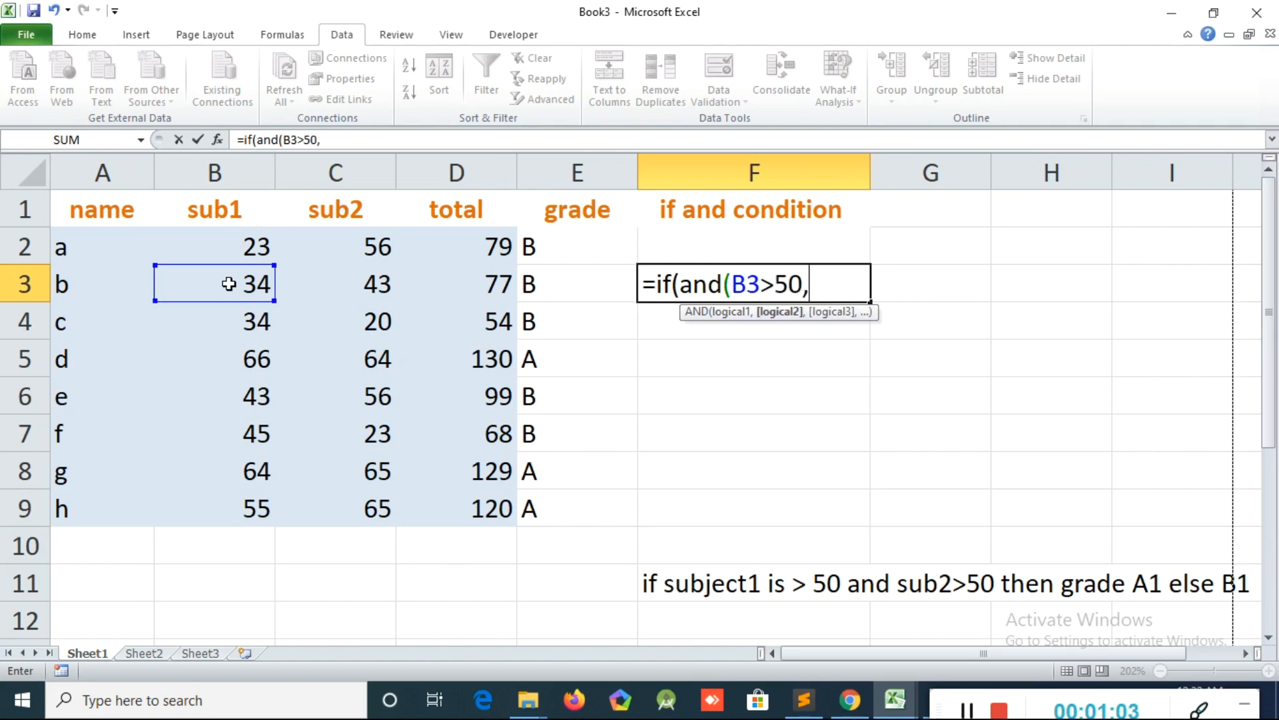
pyautogui.click(332, 284)
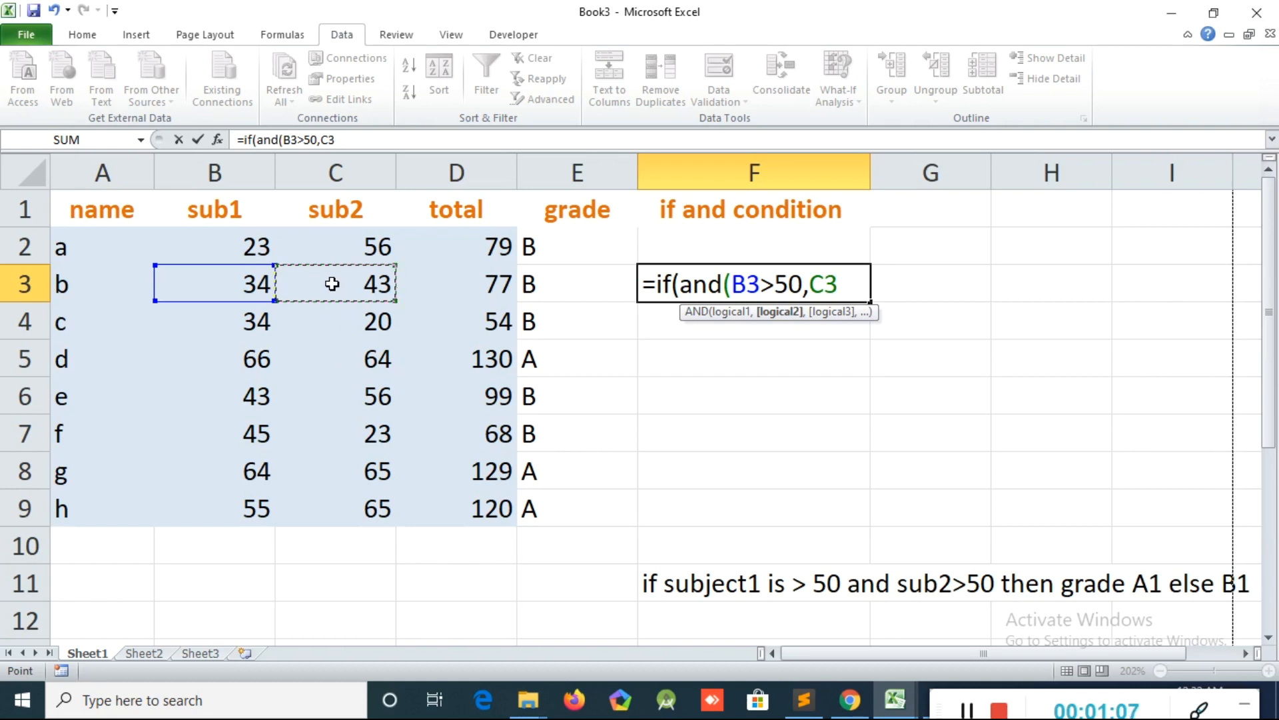
pyautogui.write('>50')
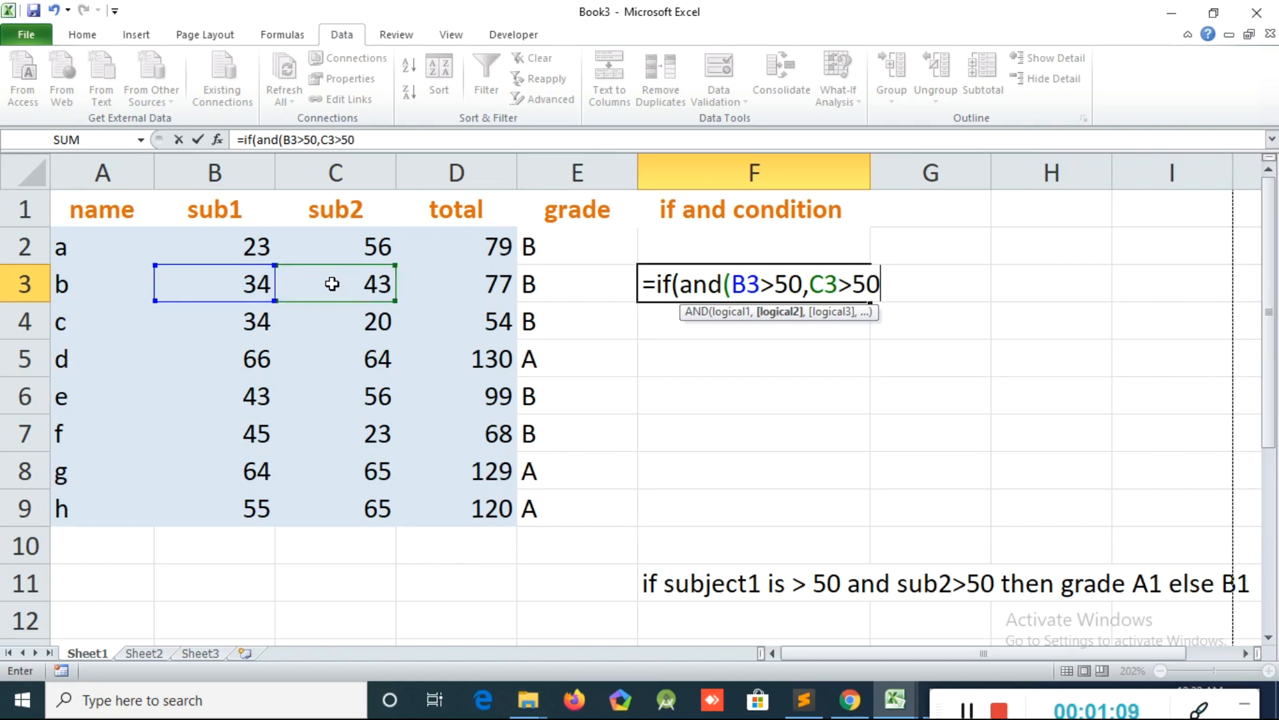
pyautogui.write(')')
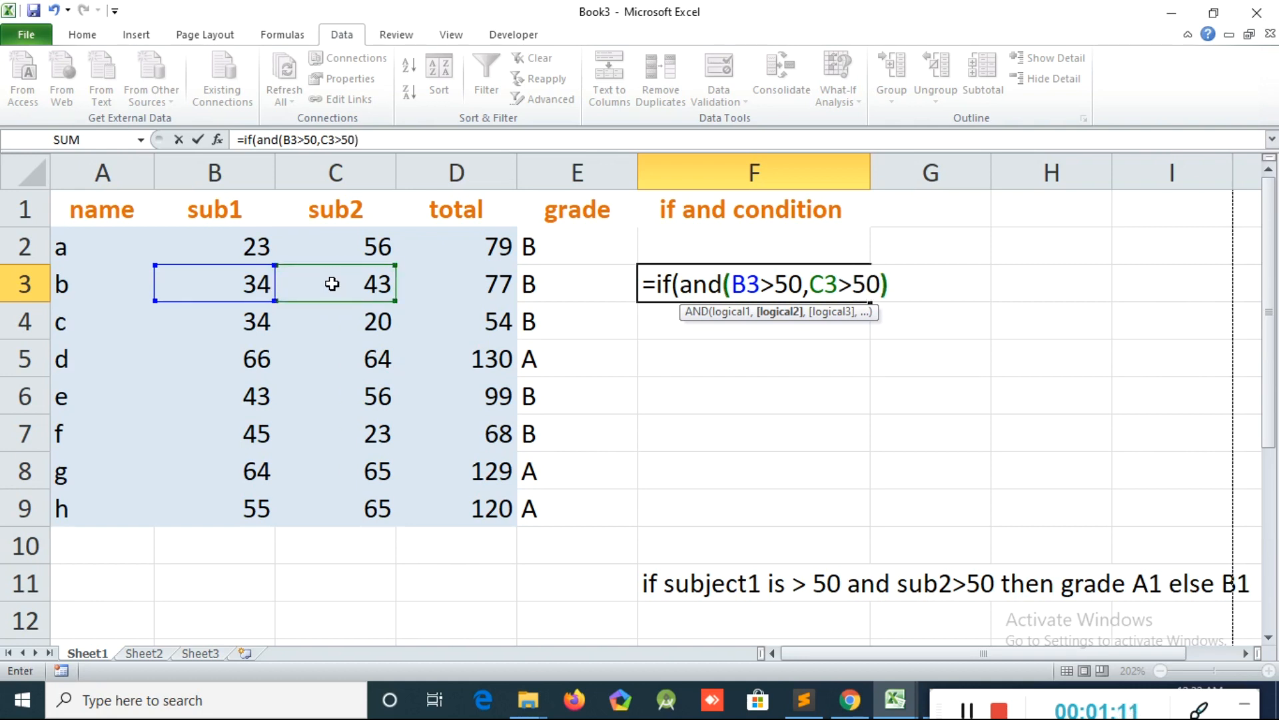
# Complete the F3 formula so it returns "A1" when the test is true and "B1" when it is false
pyautogui.write(',')
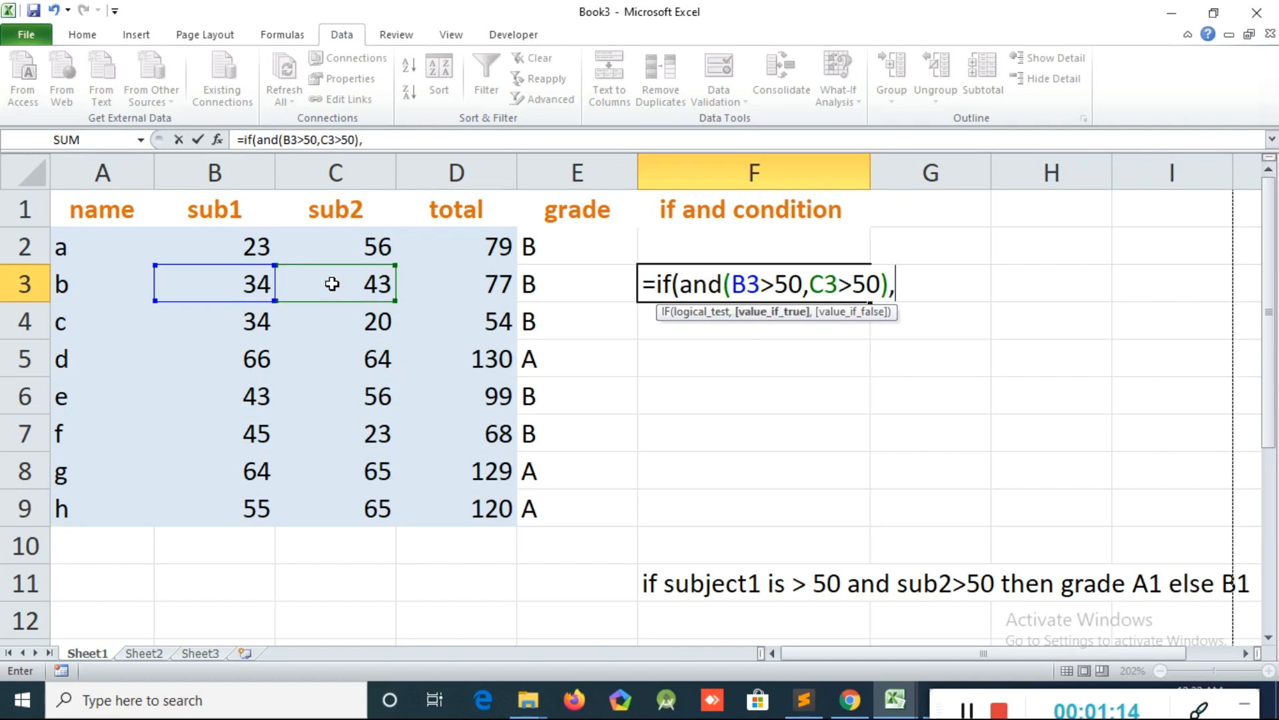
pyautogui.write('"A1"')
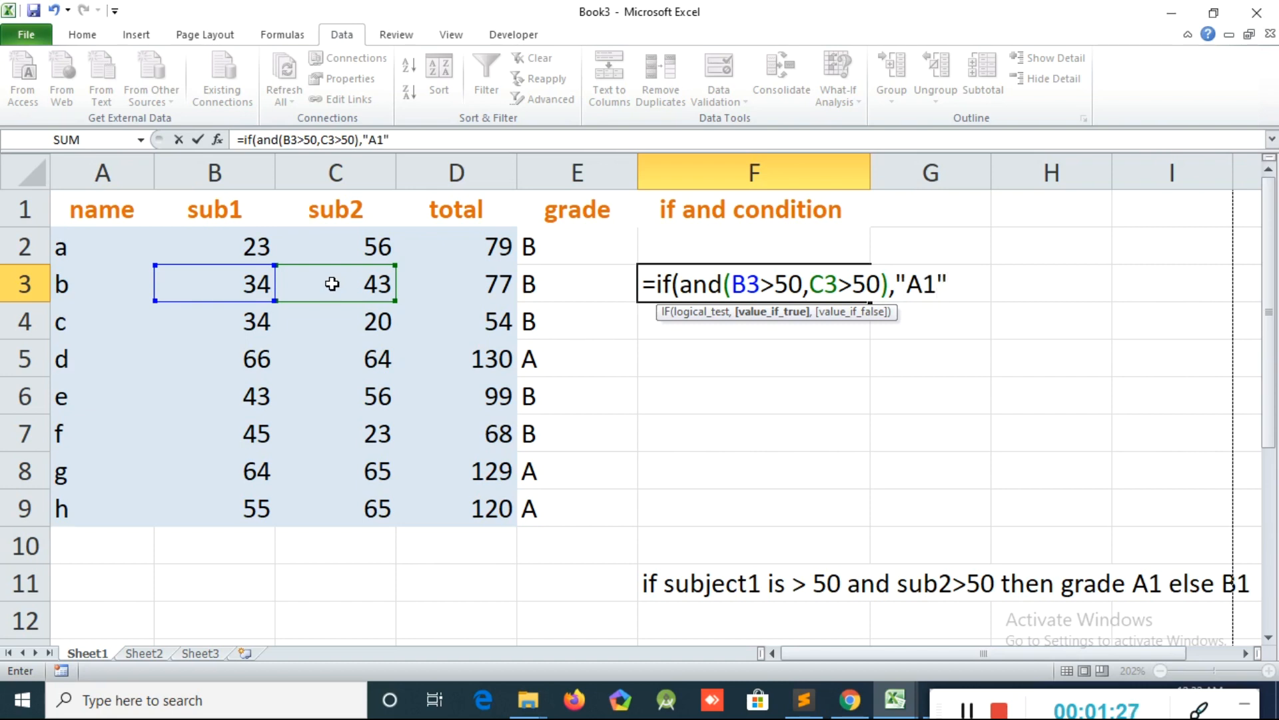
pyautogui.write(',')
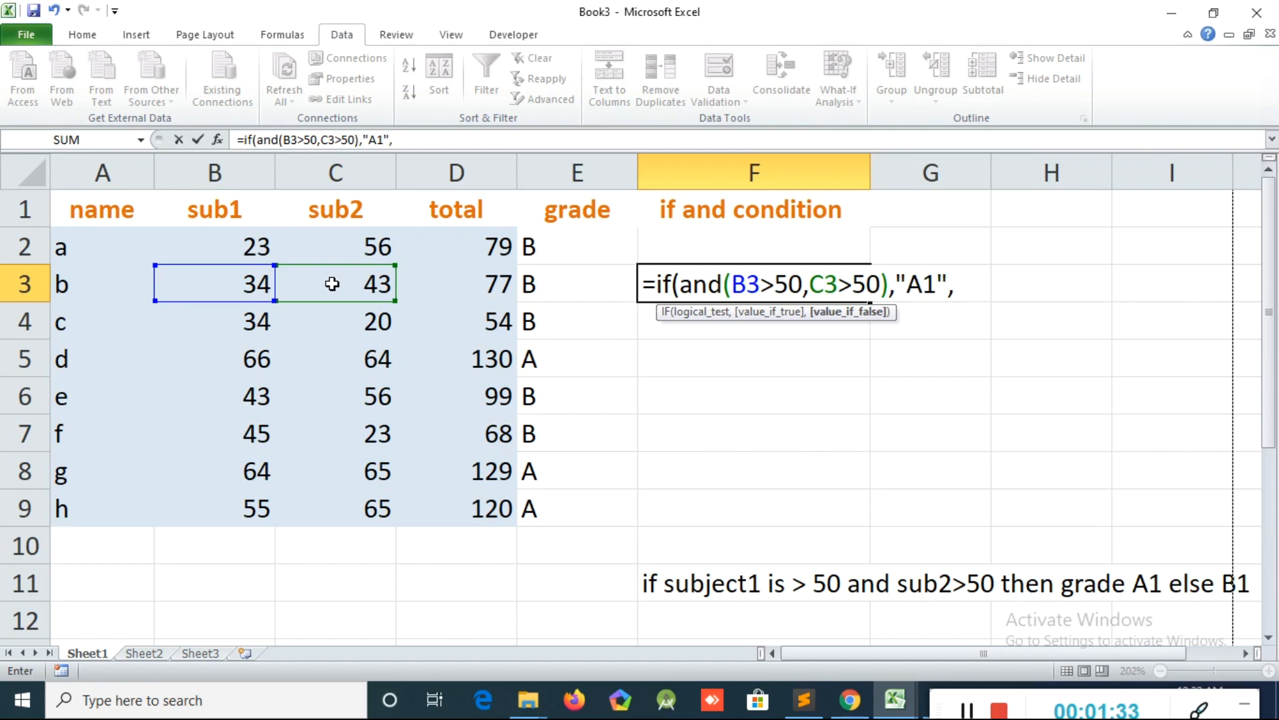
pyautogui.write('"')
pyautogui.write('B')
pyautogui.write('!')
pyautogui.press('BackSpace')
pyautogui.write('1"')
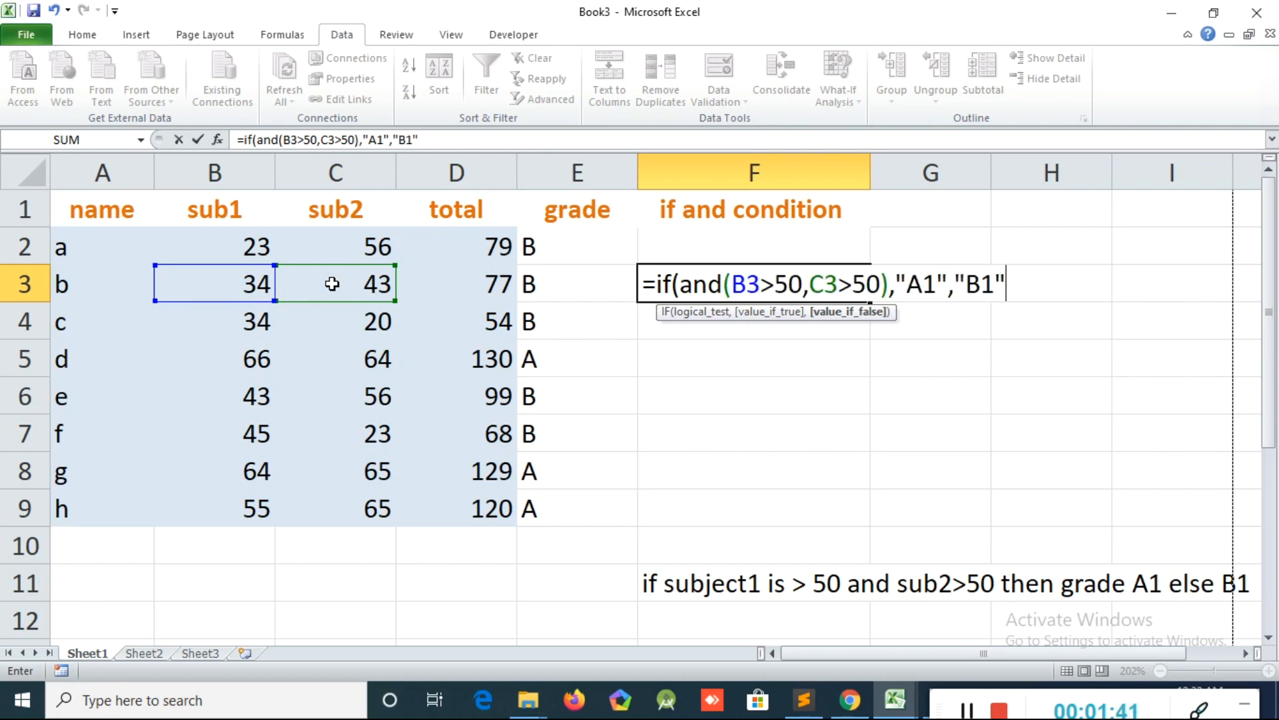
pyautogui.write(')')
pyautogui.press('Return')
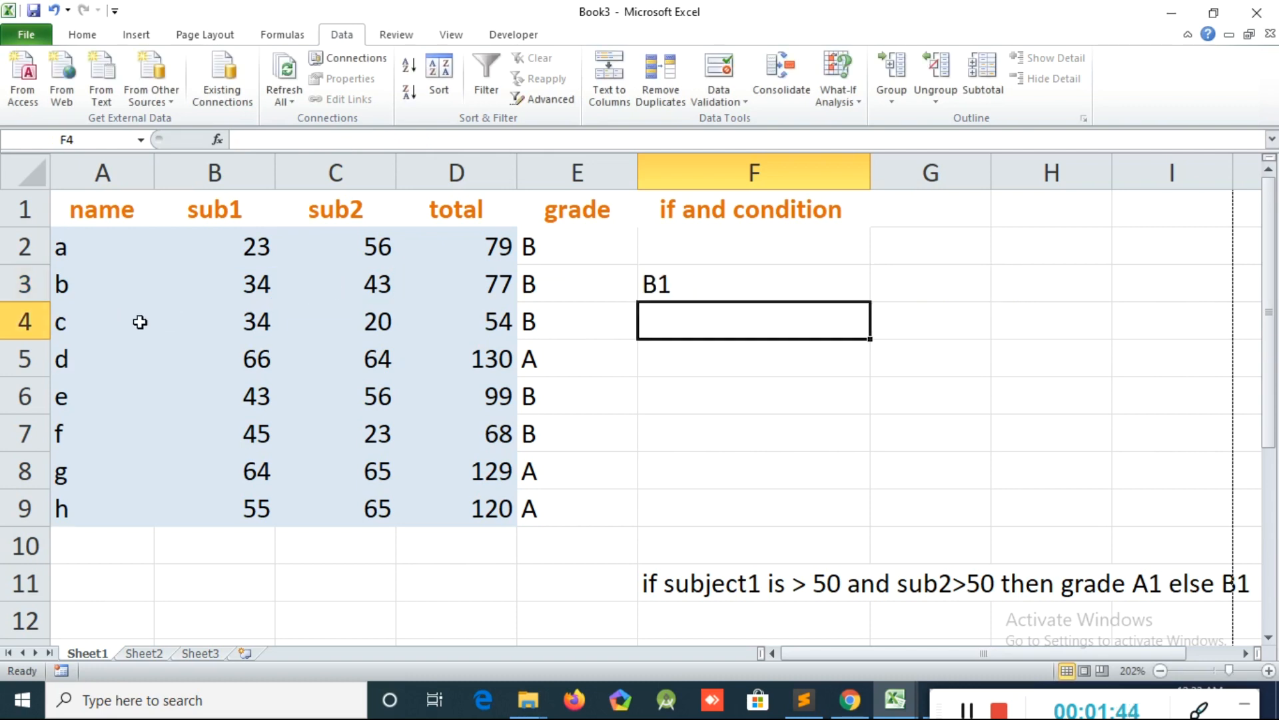
# Fill the IF-AND formula from F3 down to F9 and up to F2 for all students
pyautogui.click(696, 295)
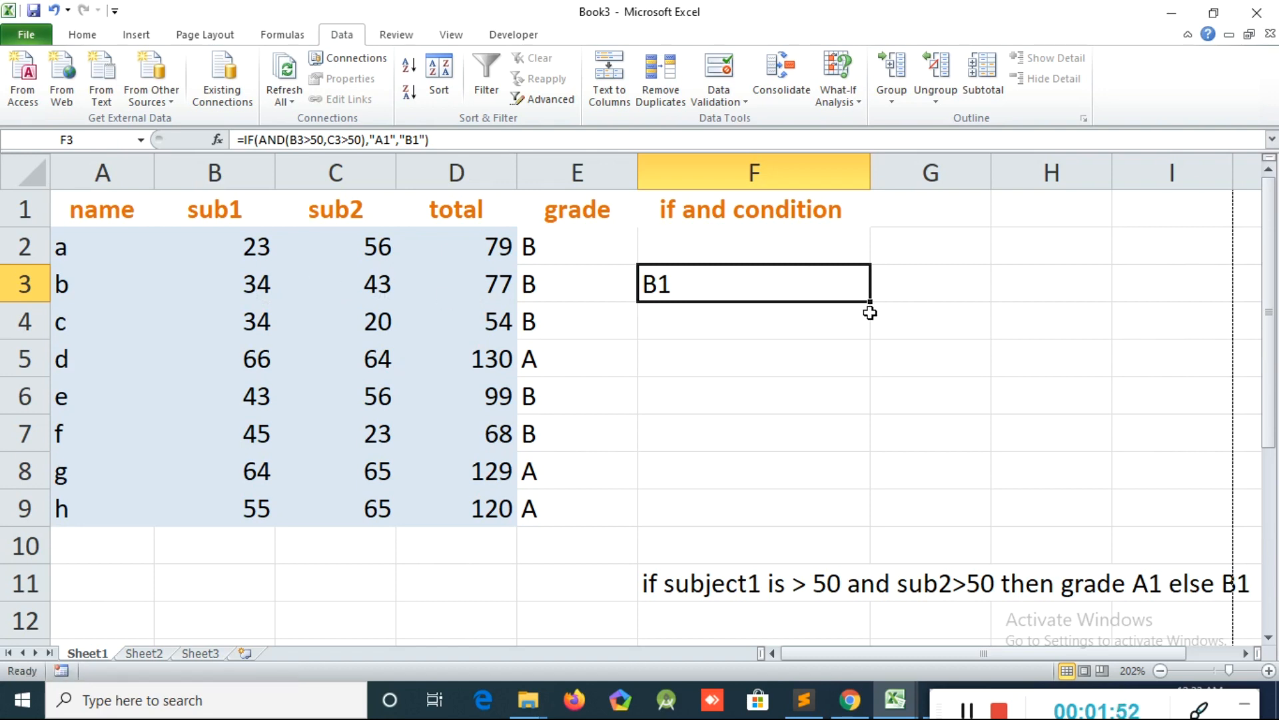
pyautogui.moveTo(870, 302); pyautogui.dragTo(847, 526)
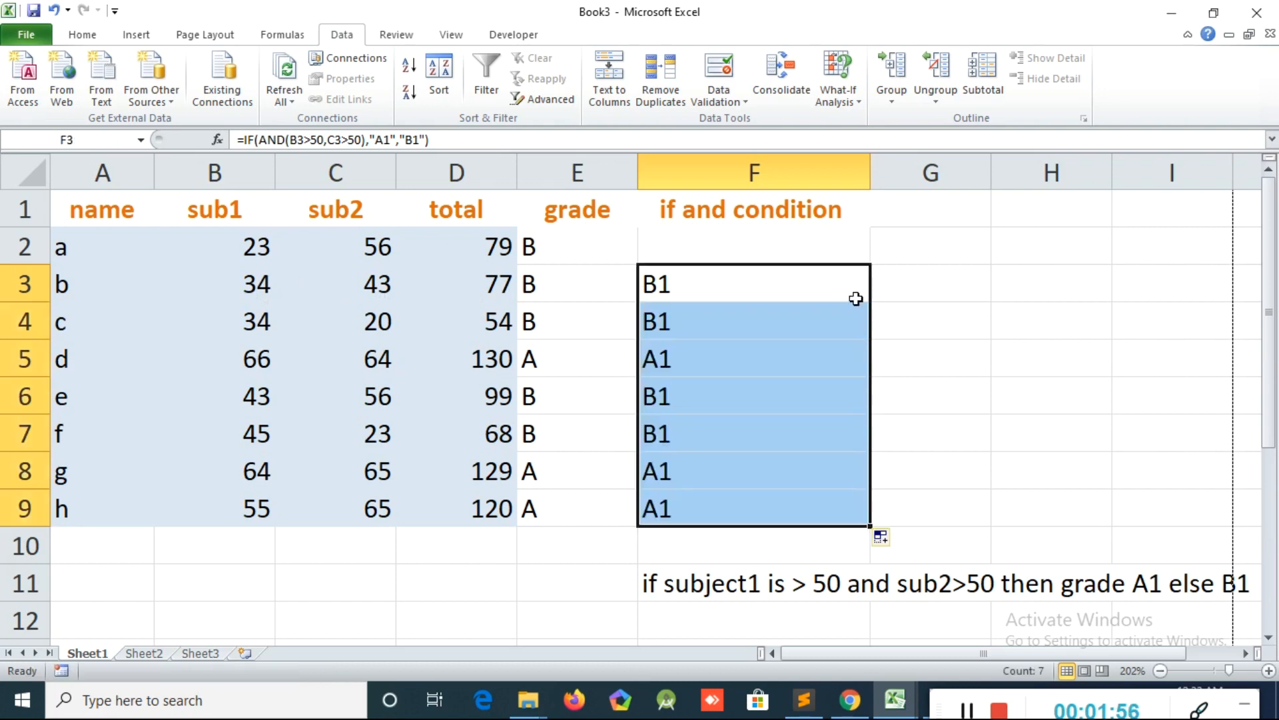
pyautogui.click(840, 274)
pyautogui.moveTo(870, 302); pyautogui.dragTo(860, 238)
pyautogui.click(831, 374)
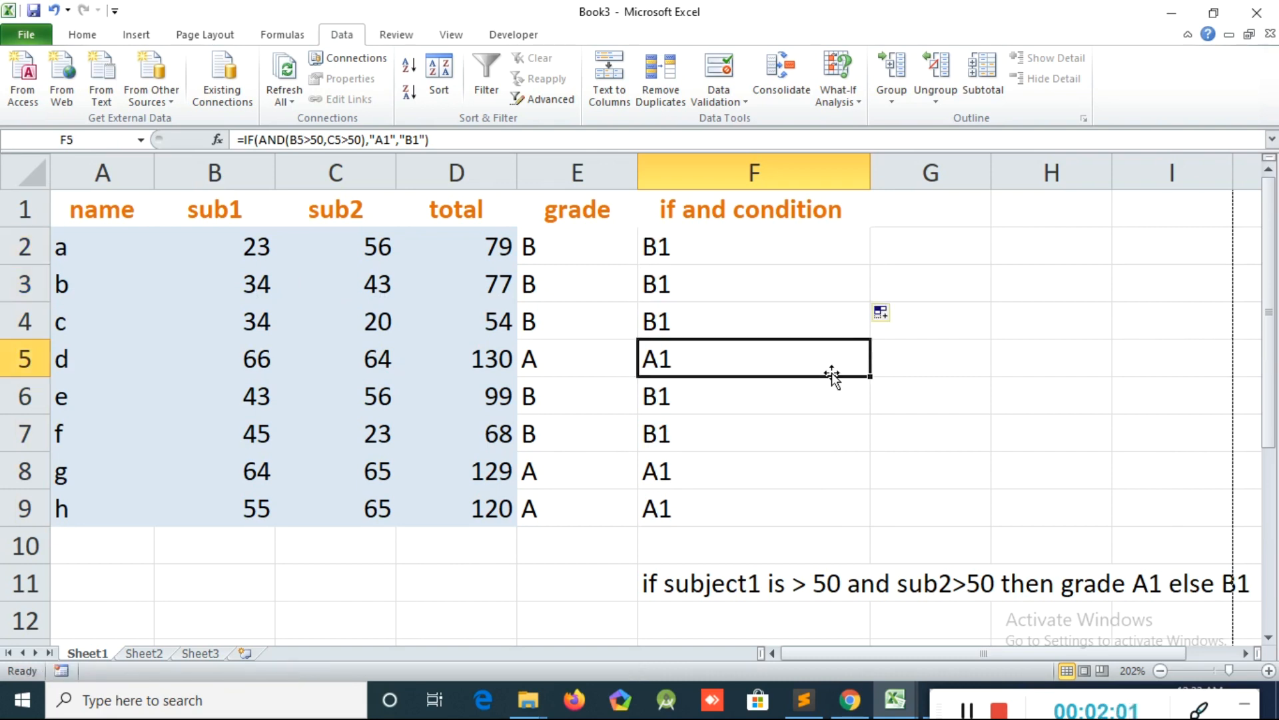
# Check student g's marks against the if and condition result, and set the sub1 mark in B8 to 40
pyautogui.click(666, 481)
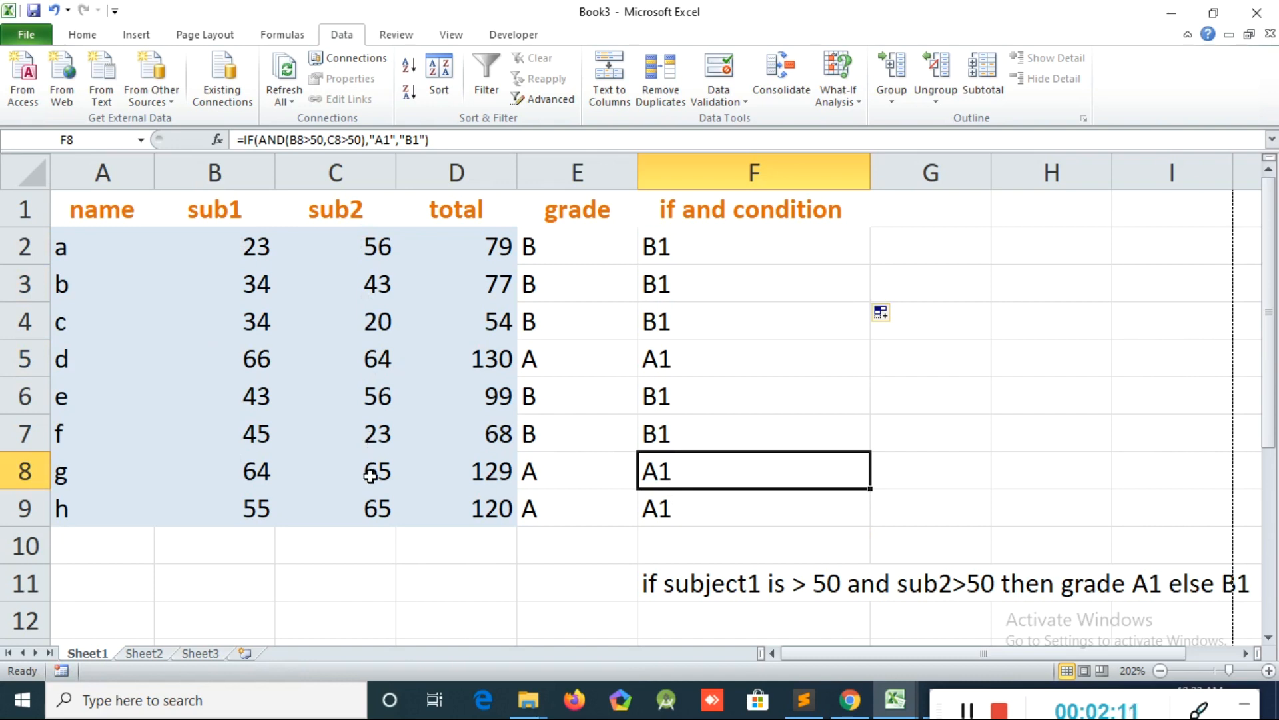
pyautogui.click(254, 471)
pyautogui.click(357, 476)
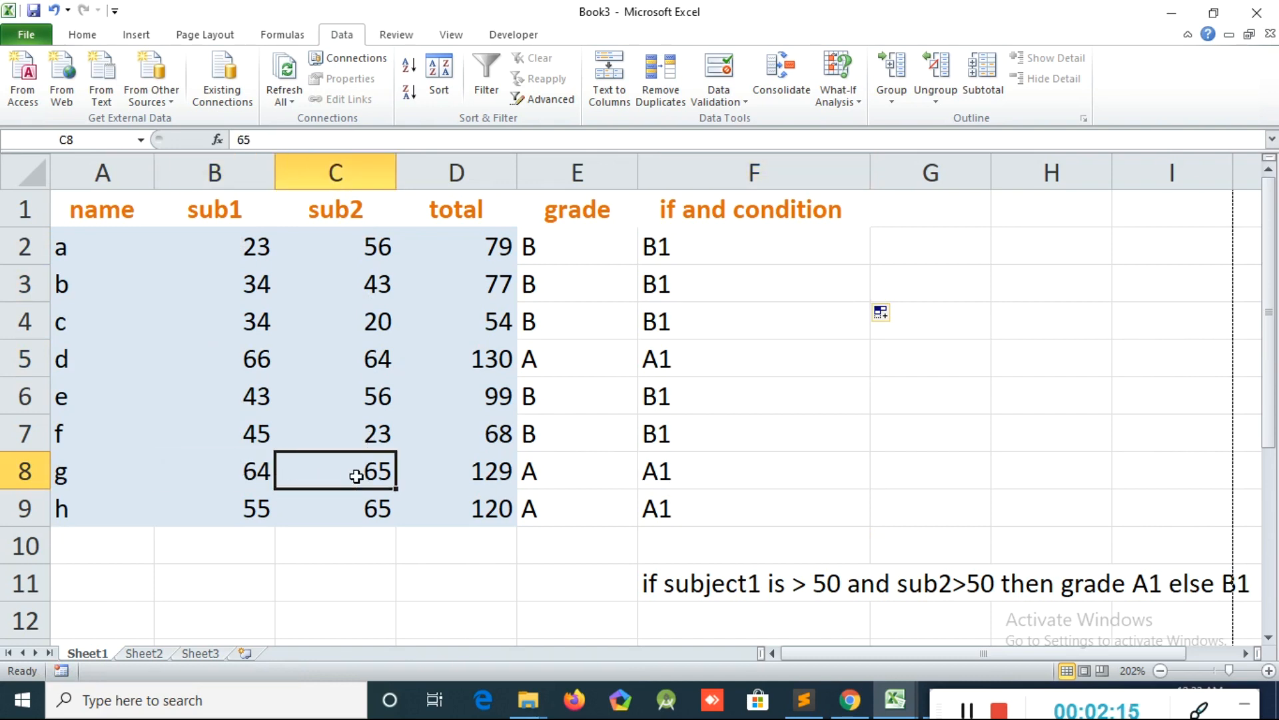
pyautogui.click(709, 472)
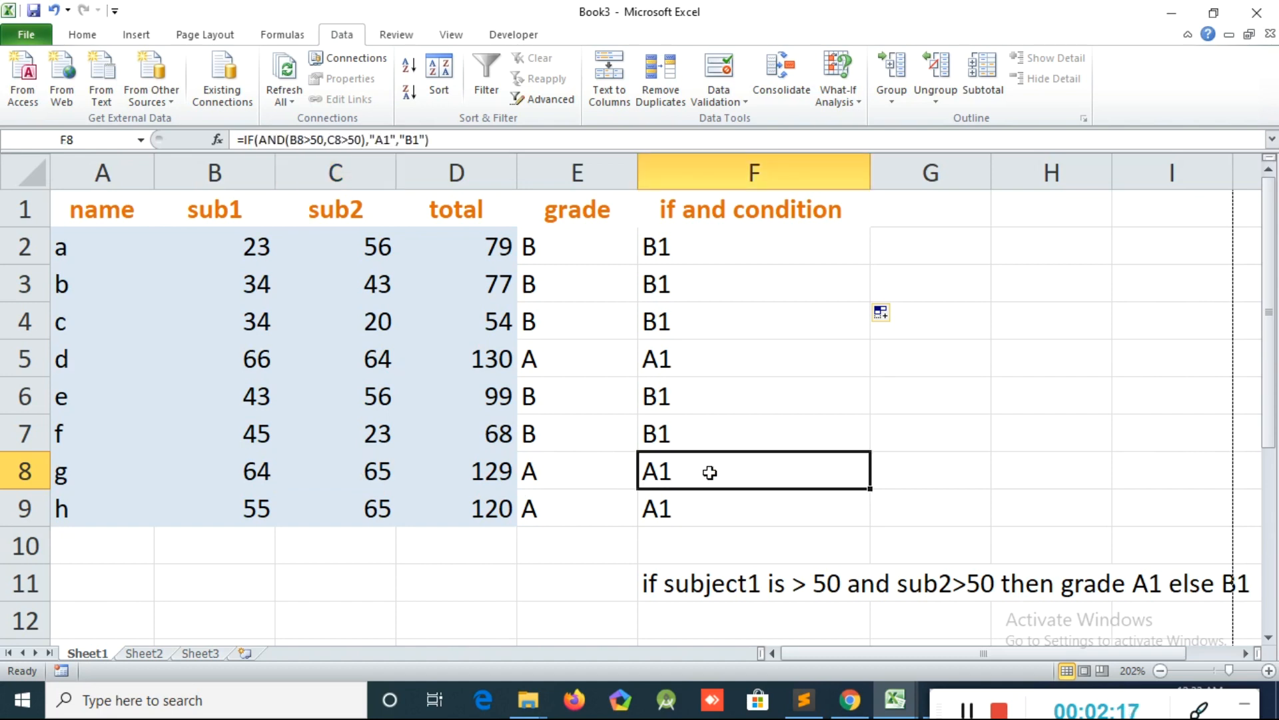
pyautogui.click(264, 471)
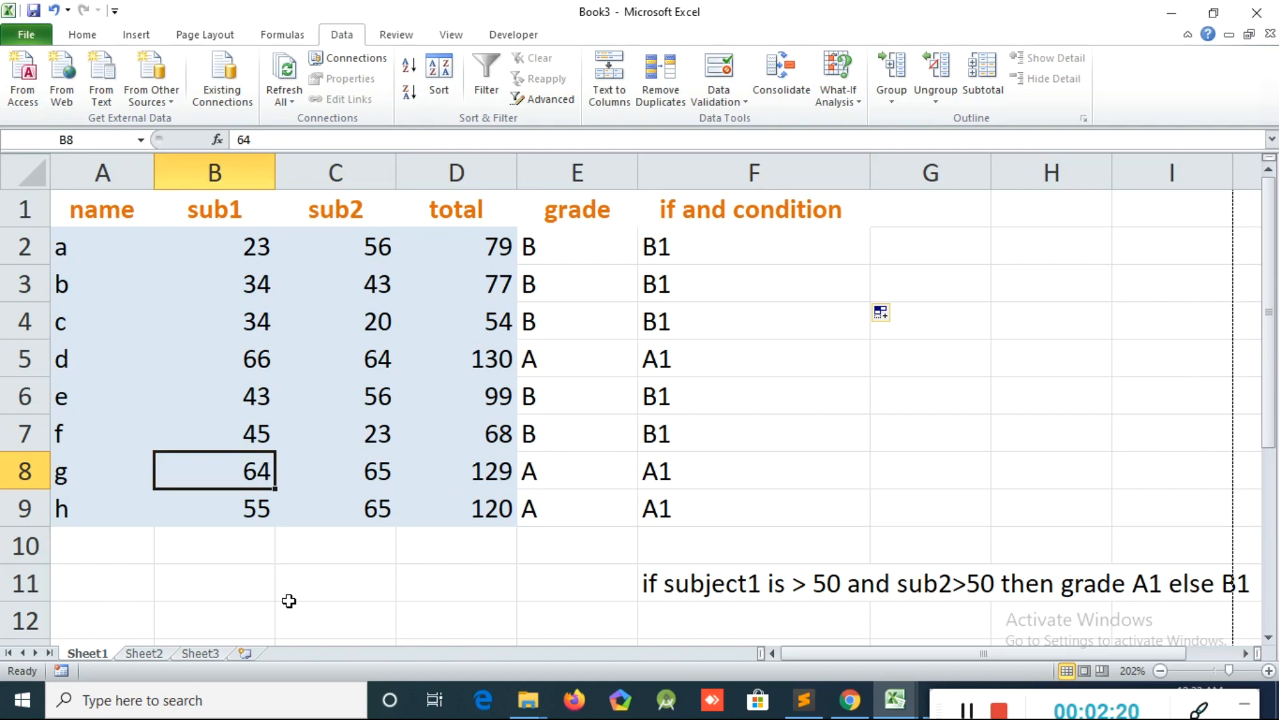
pyautogui.write('40')
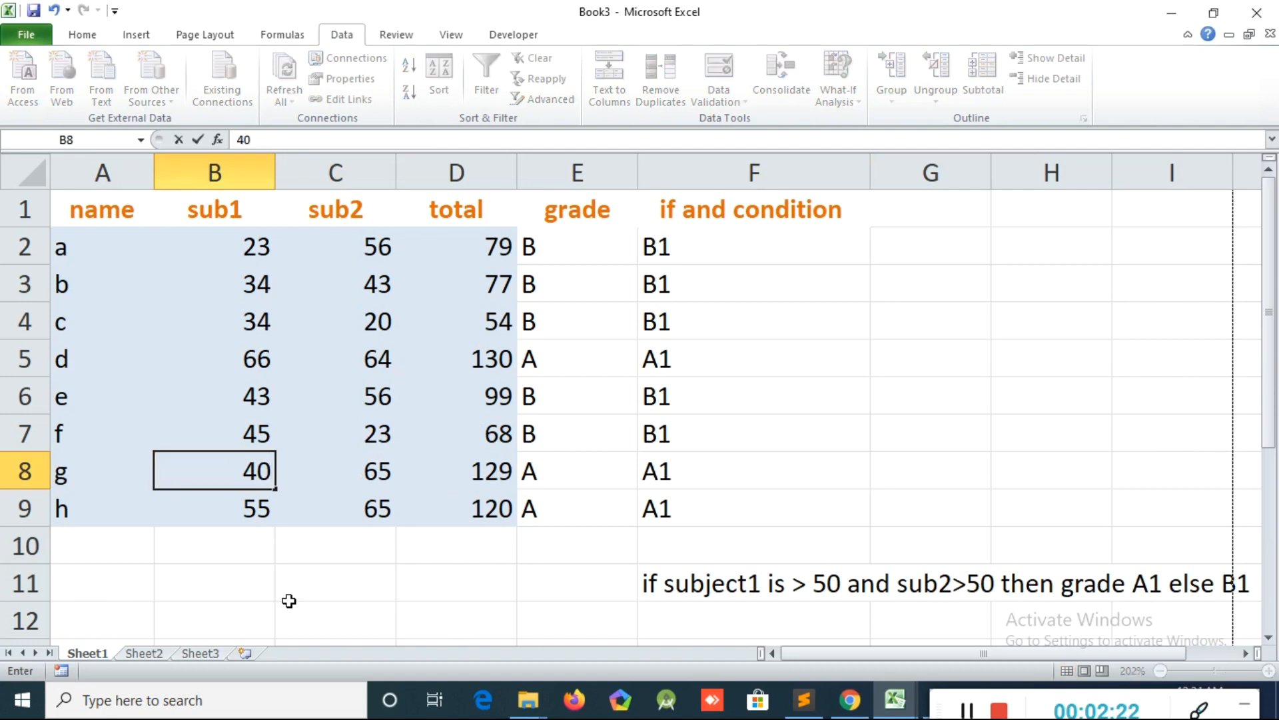
pyautogui.press('Return')
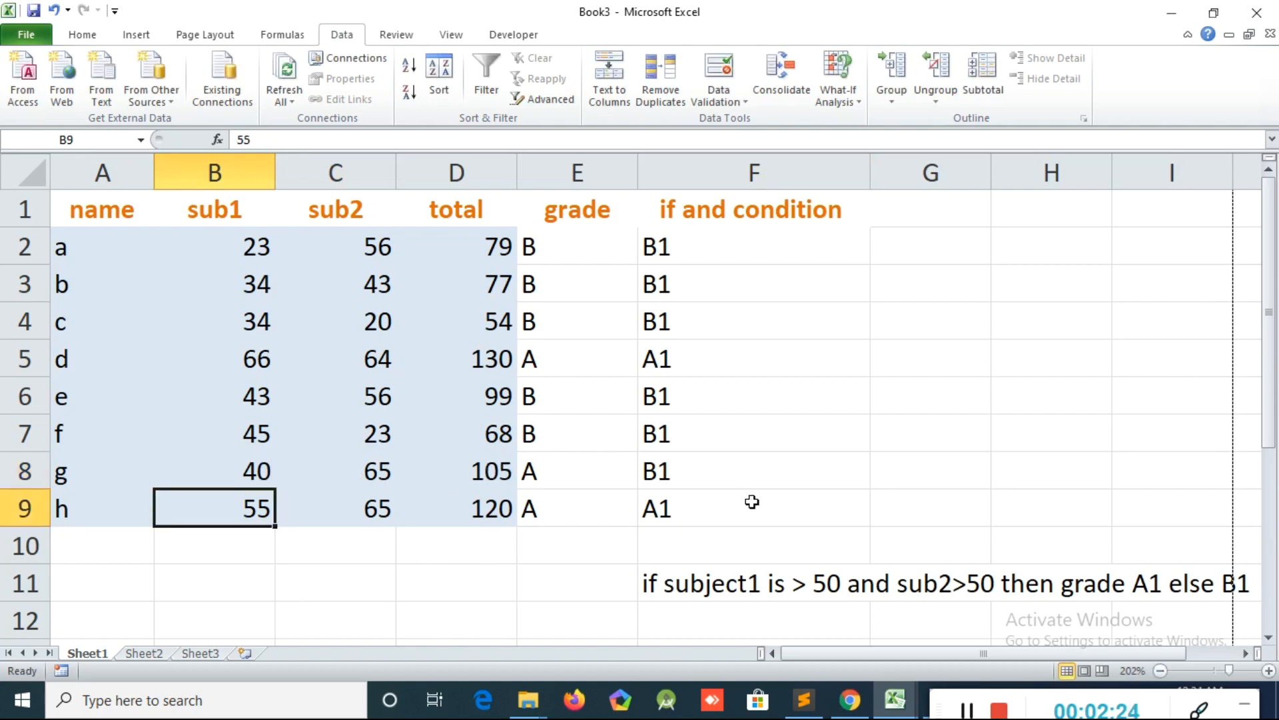
# Compare student g's result in F8 with the sub1 and sub2 marks, and examine the test and both outcomes in the F9 formula
pyautogui.click(726, 470)
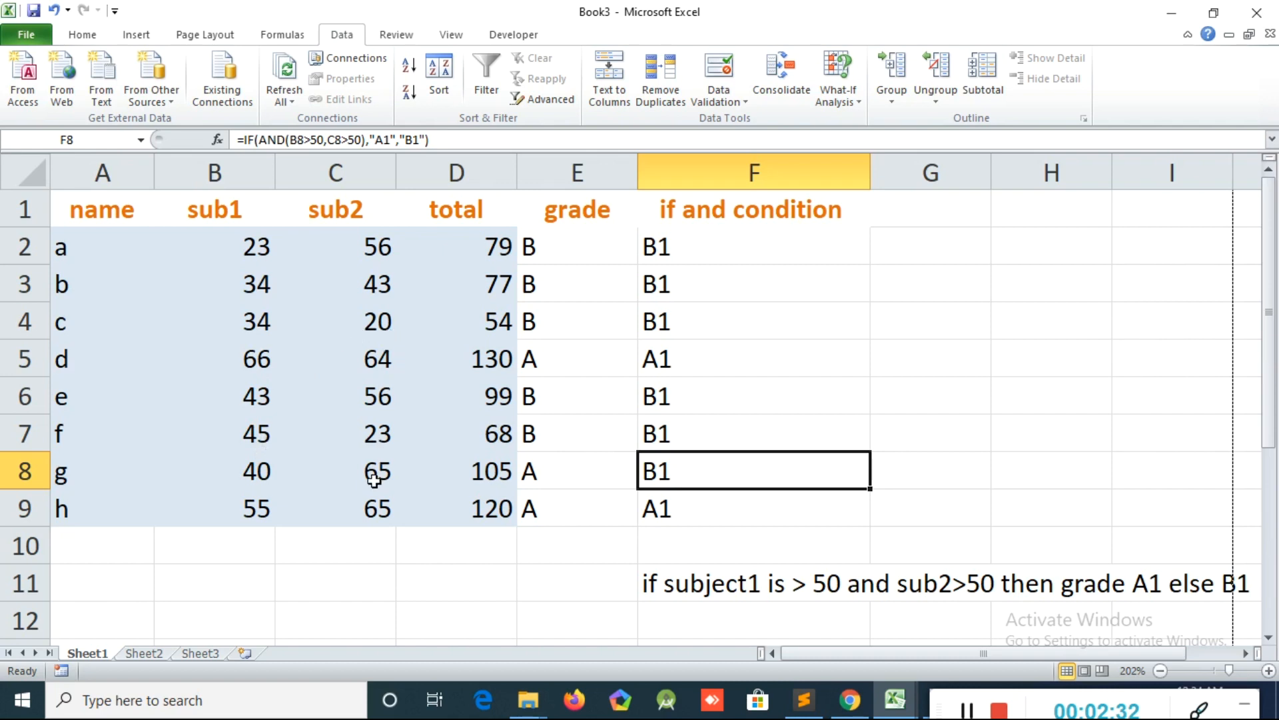
pyautogui.click(250, 480)
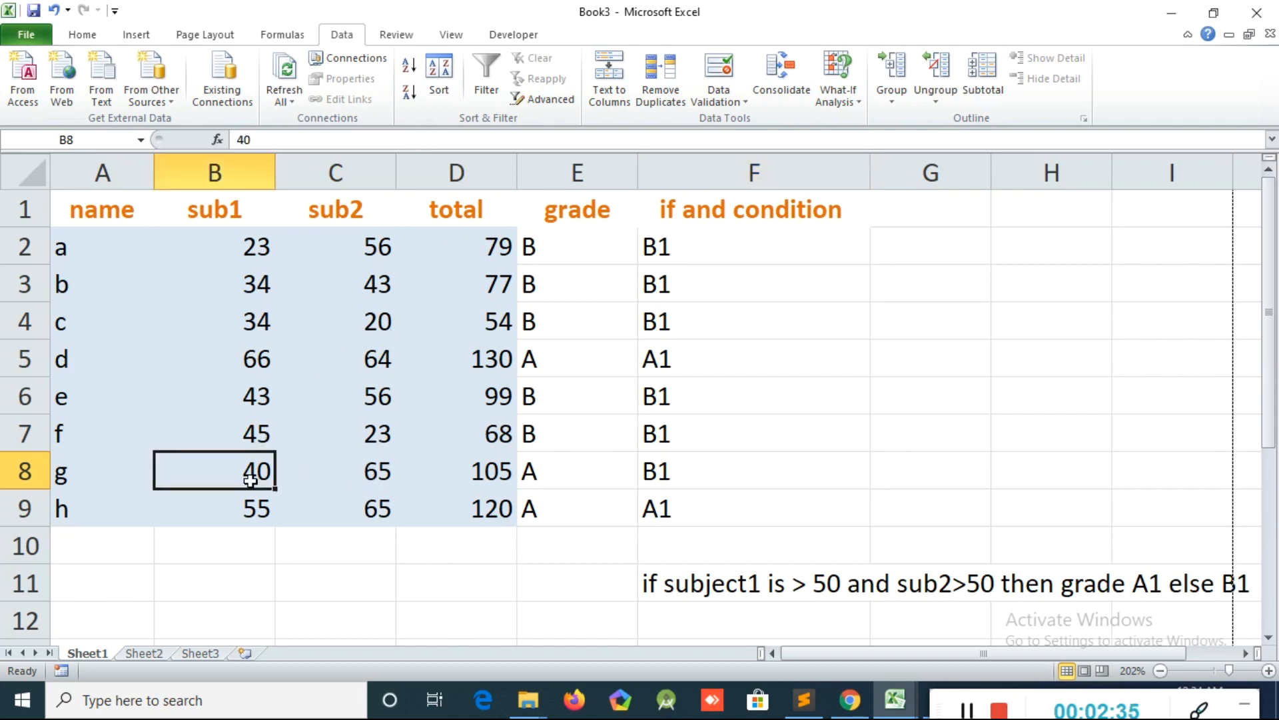
pyautogui.click(375, 478)
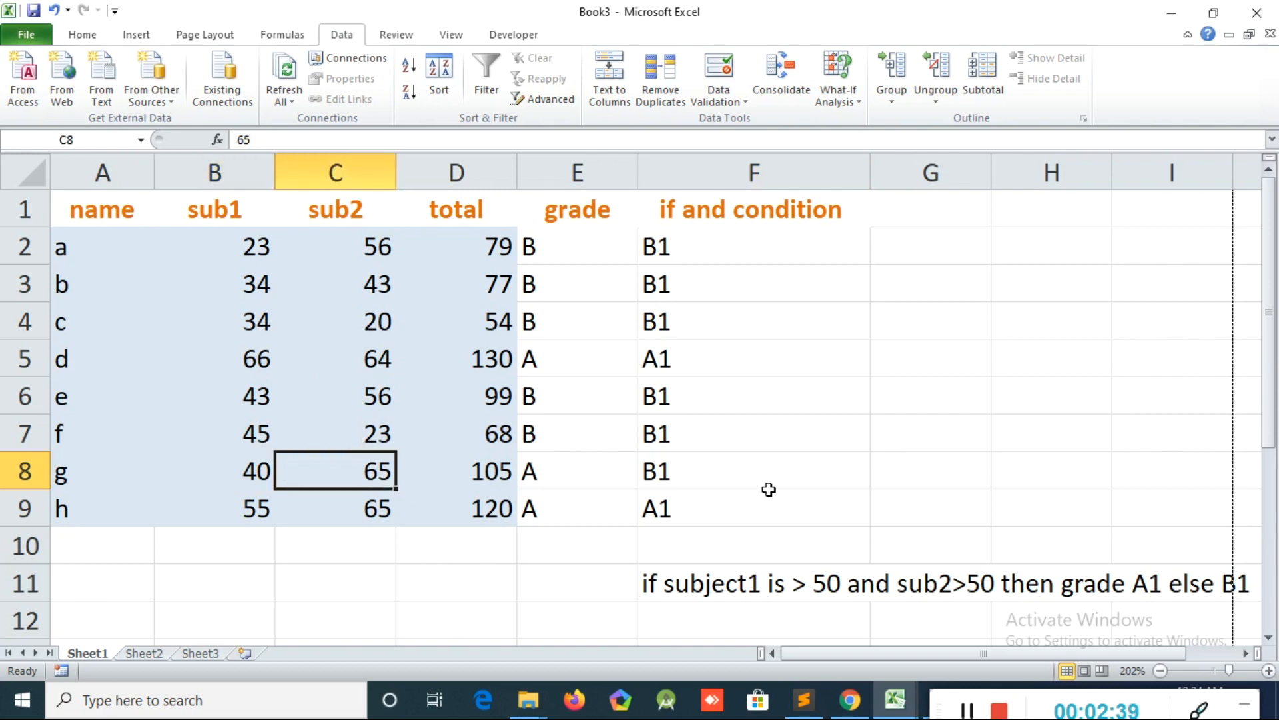
pyautogui.click(669, 512)
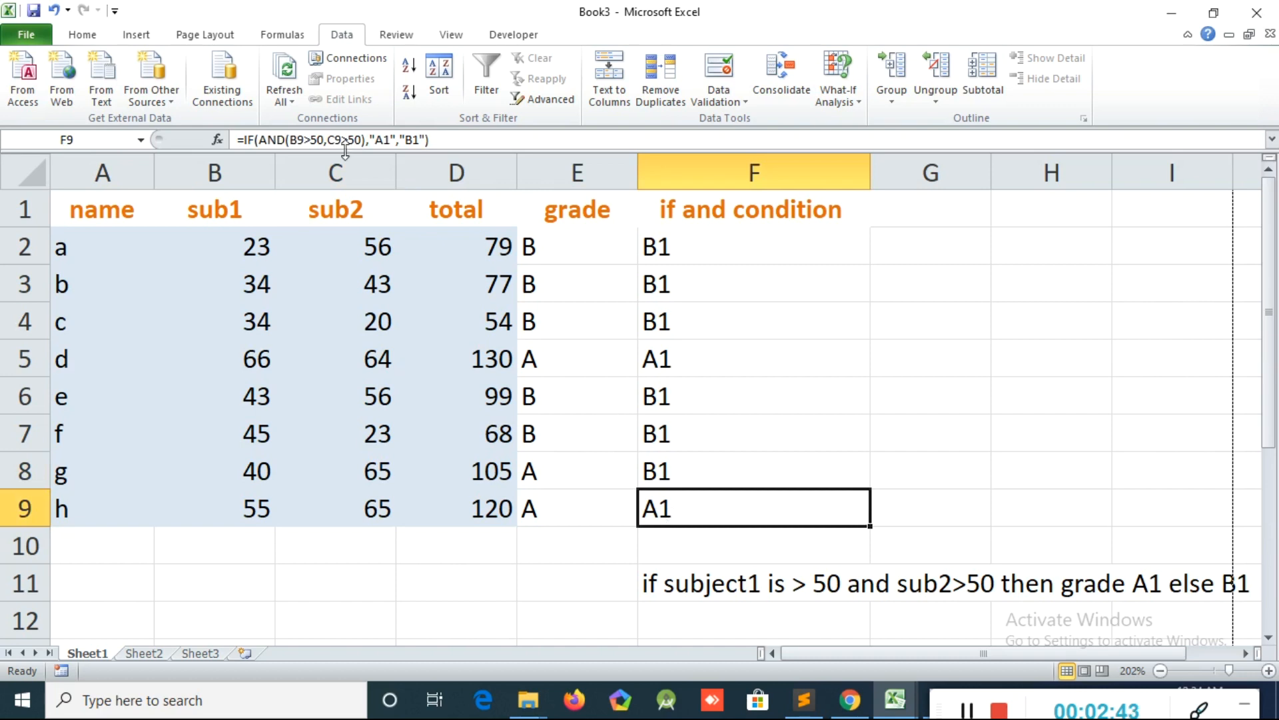
pyautogui.moveTo(289, 140); pyautogui.dragTo(360, 139)
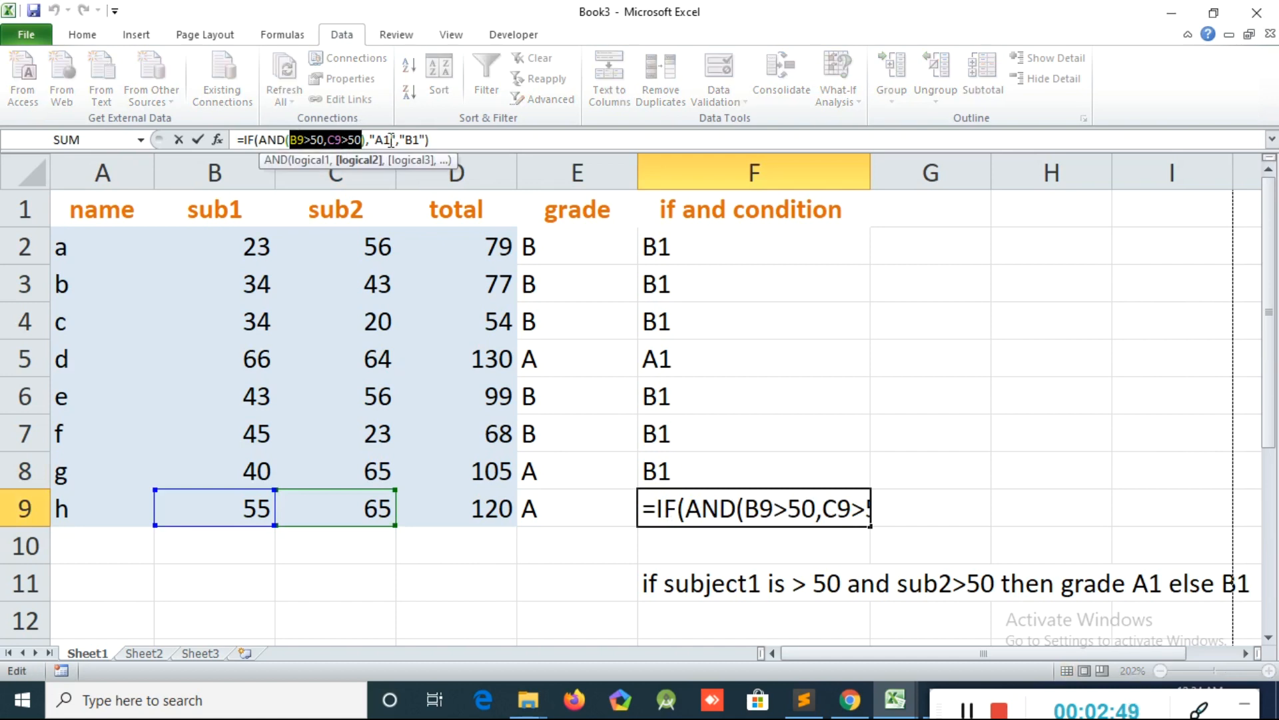
pyautogui.doubleClick(380, 139)
pyautogui.click(313, 139)
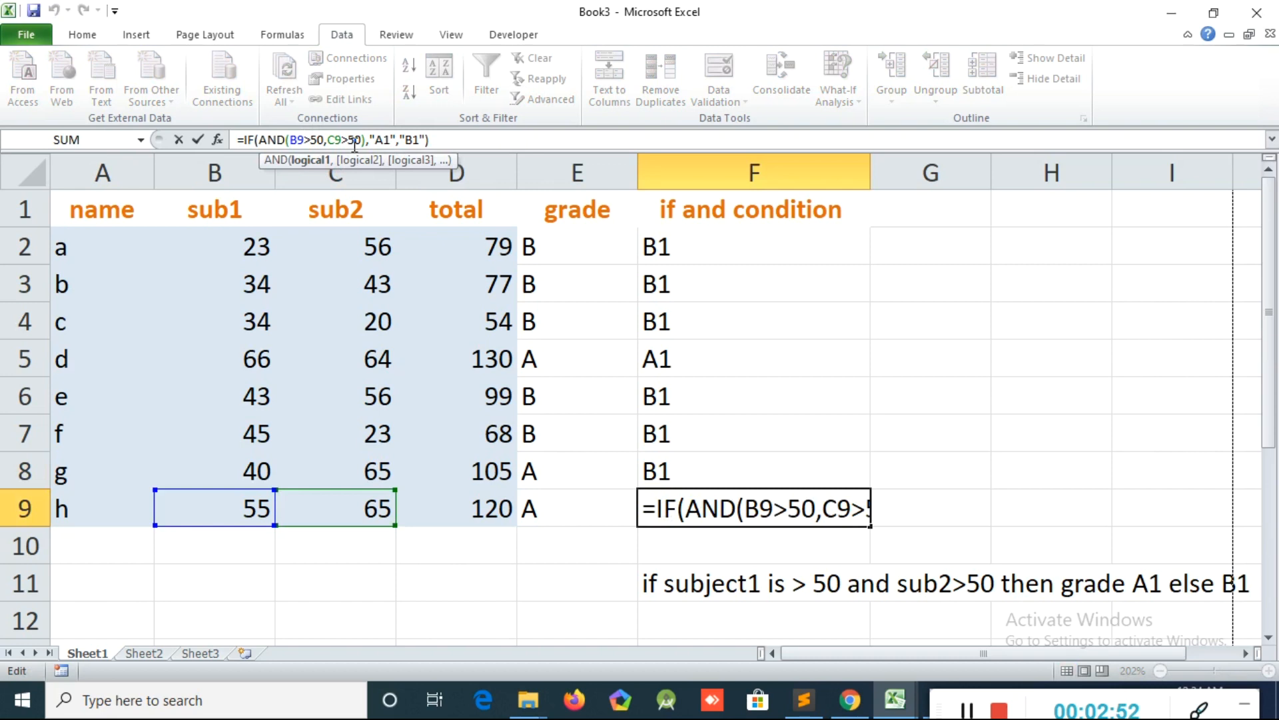
pyautogui.doubleClick(412, 140)
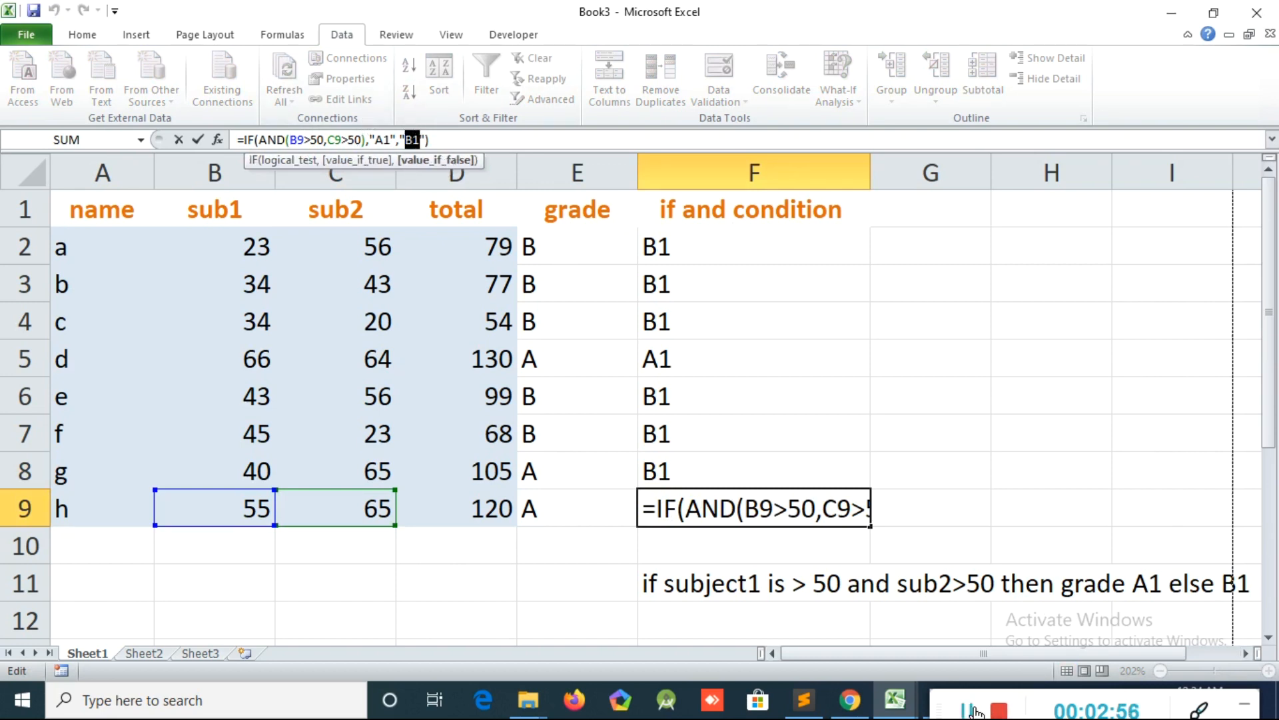
pyautogui.click(974, 711)
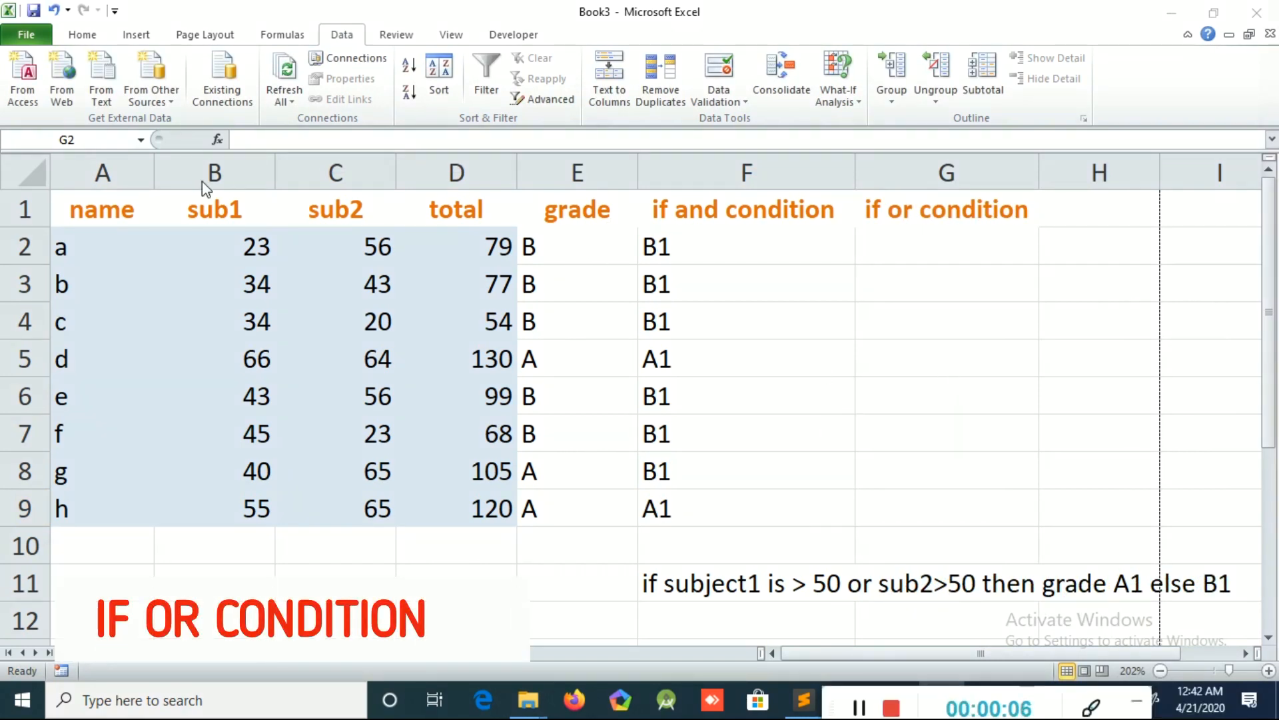
# Examine the name, sub1, sub2 and total columns of the marks table for the if or condition
pyautogui.click(117, 200)
pyautogui.click(233, 218)
pyautogui.click(337, 209)
pyautogui.click(458, 204)
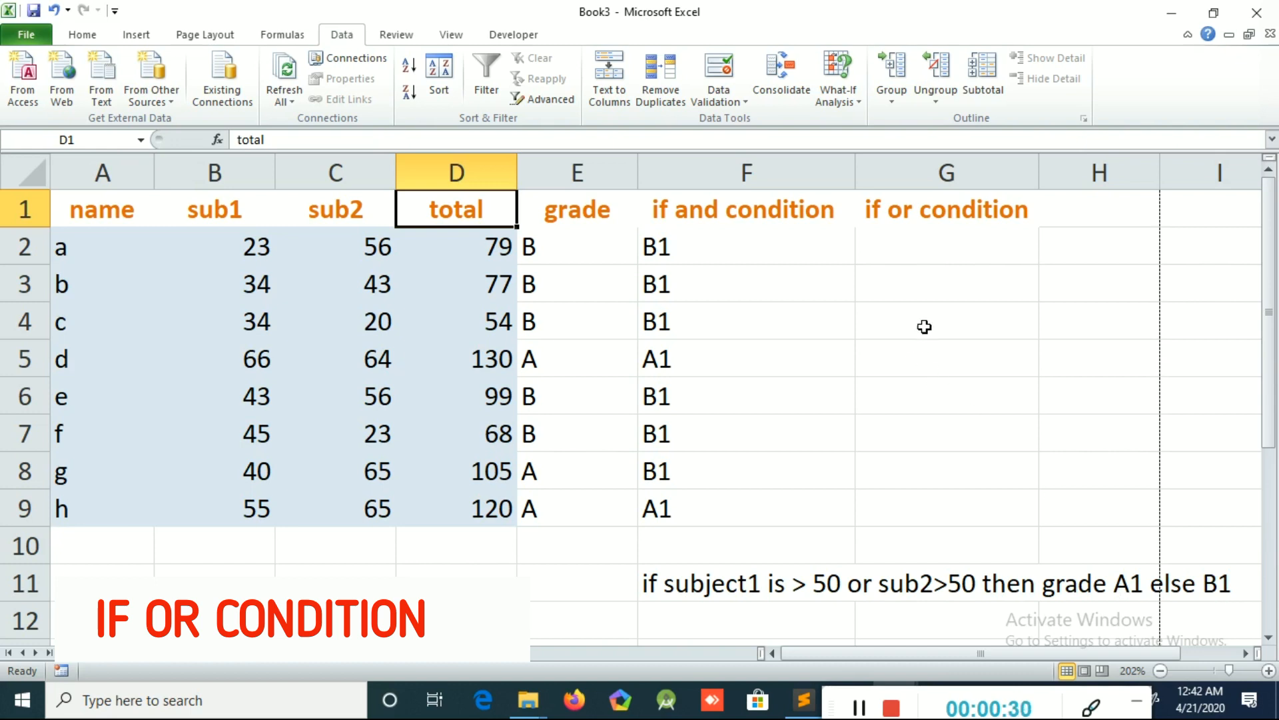
# Start an IF formula in G2 with an OR test for B2>50 or C2>50
pyautogui.click(926, 273)
pyautogui.click(911, 252)
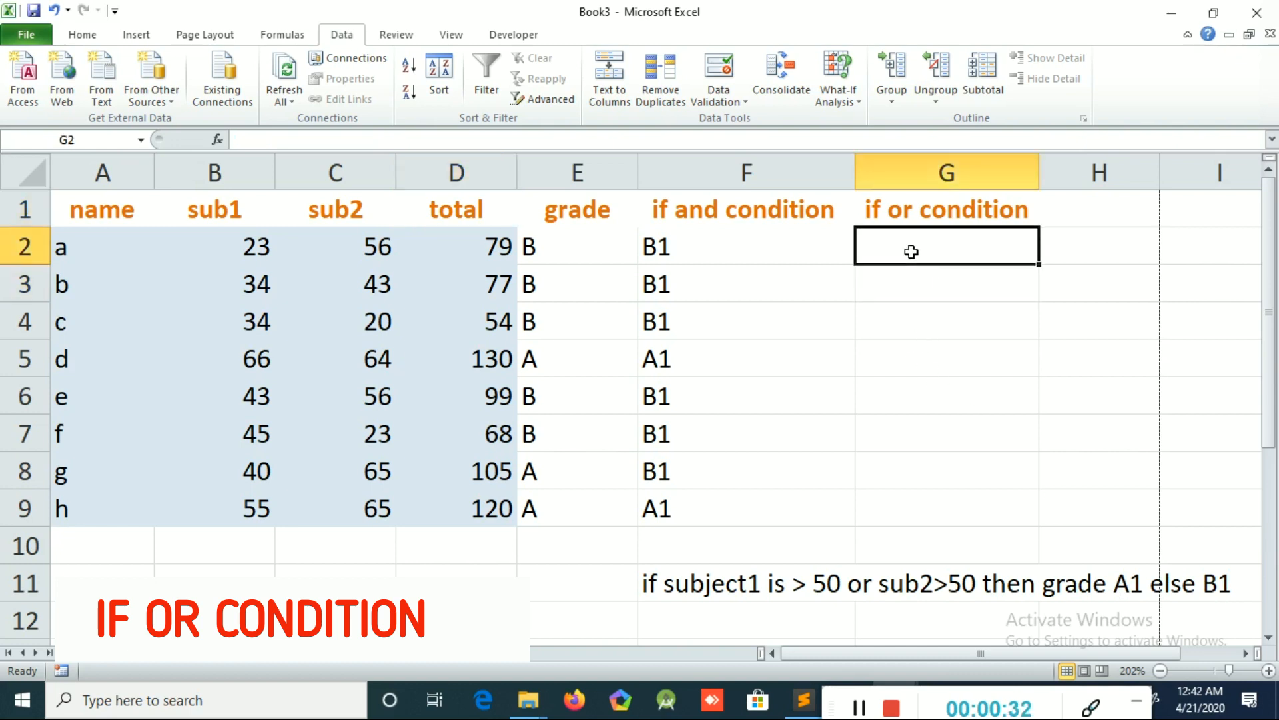
pyautogui.write('=')
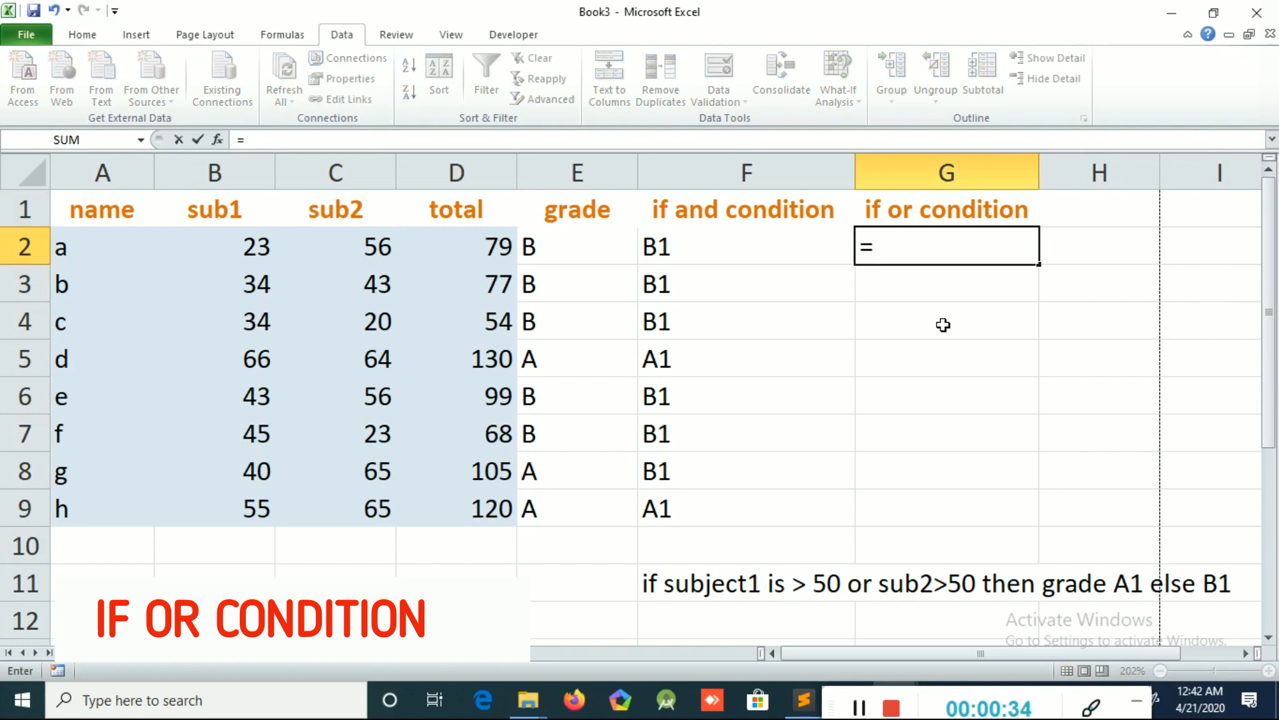
pyautogui.write('if(')
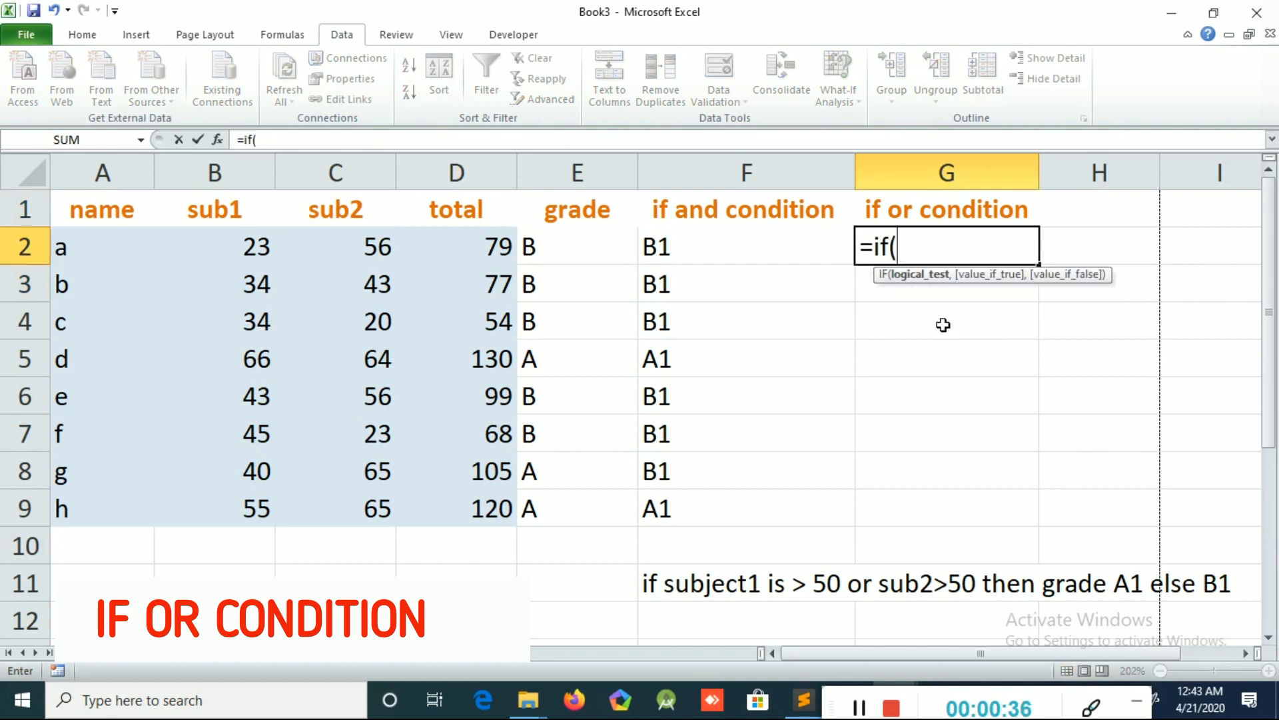
pyautogui.write('or')
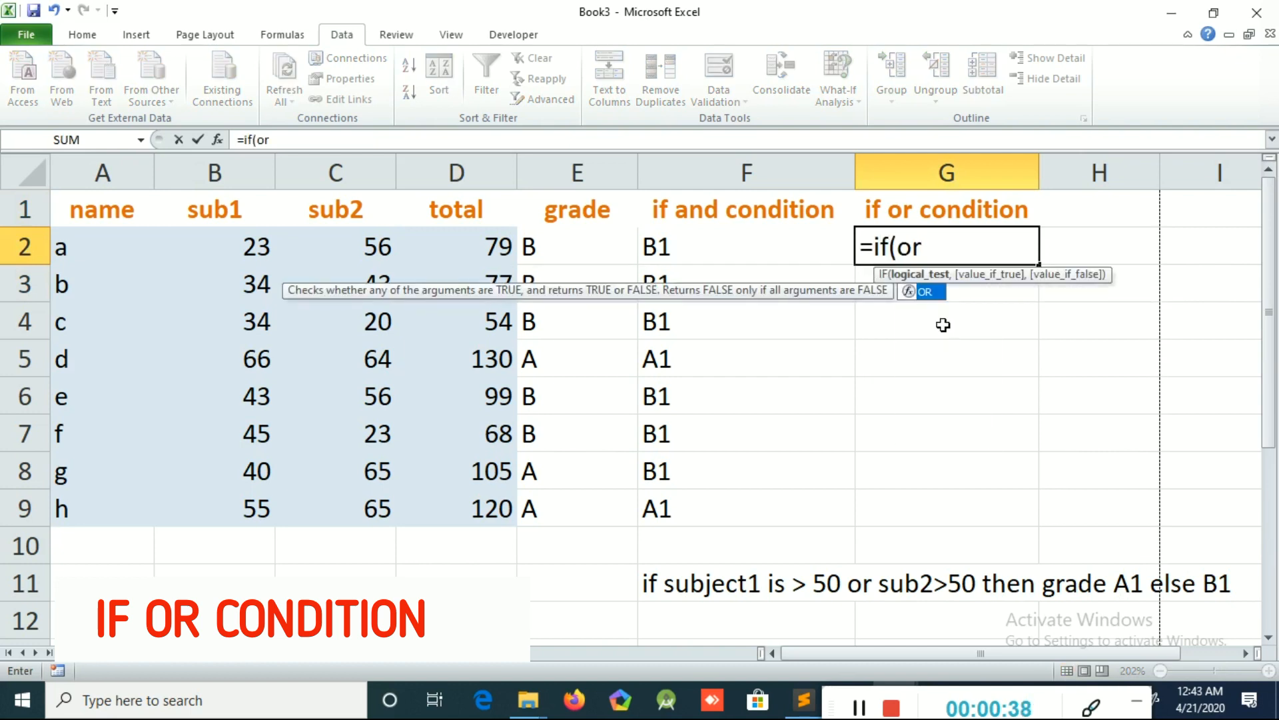
pyautogui.write('(')
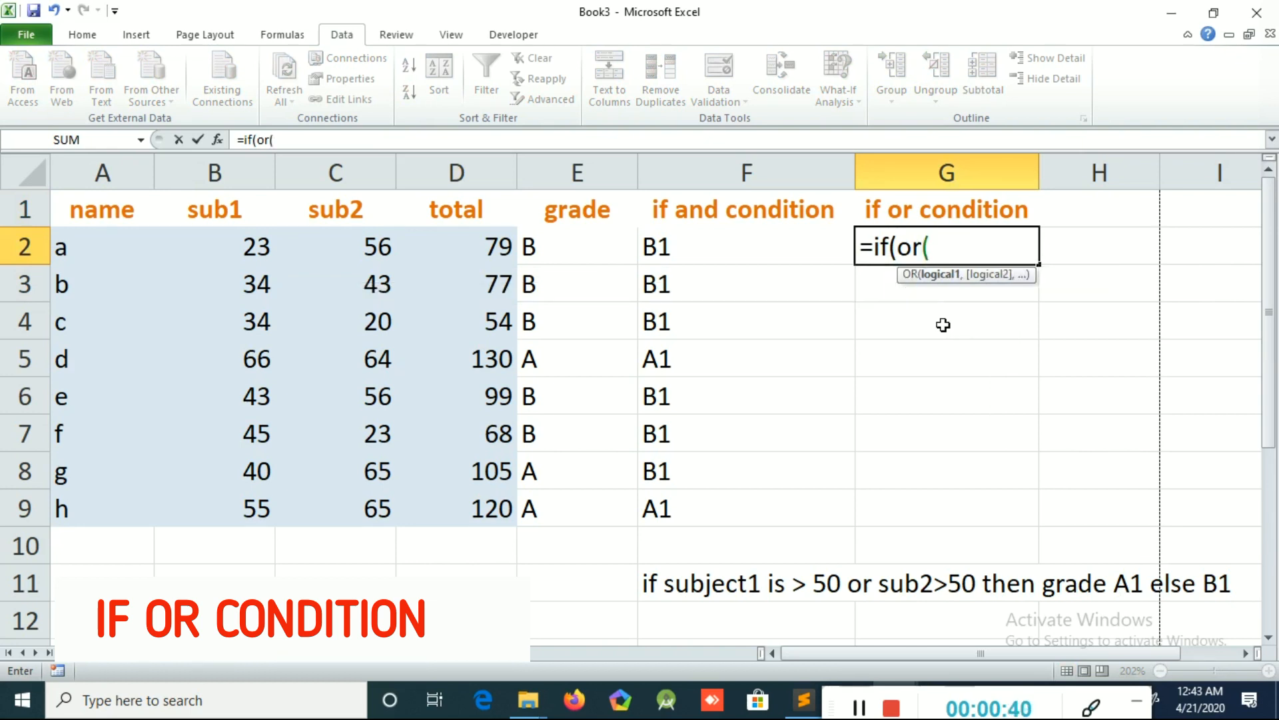
pyautogui.click(244, 252)
pyautogui.write('>50')
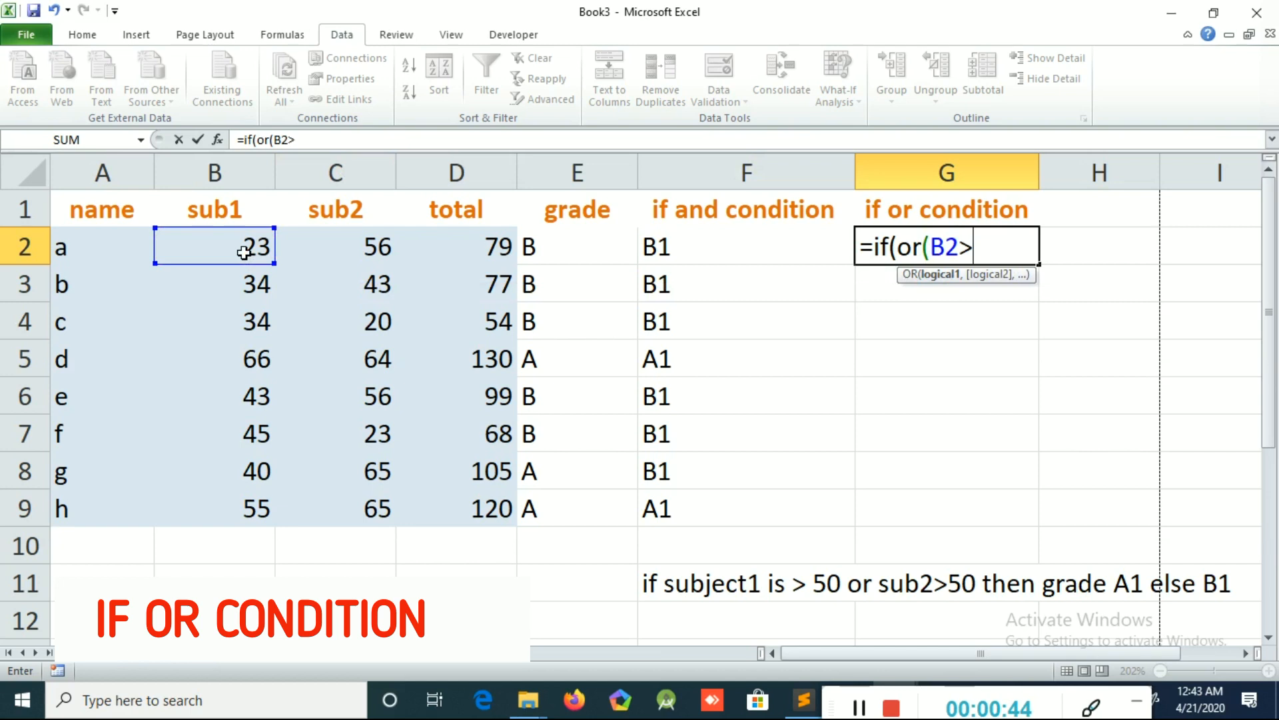
pyautogui.write(',')
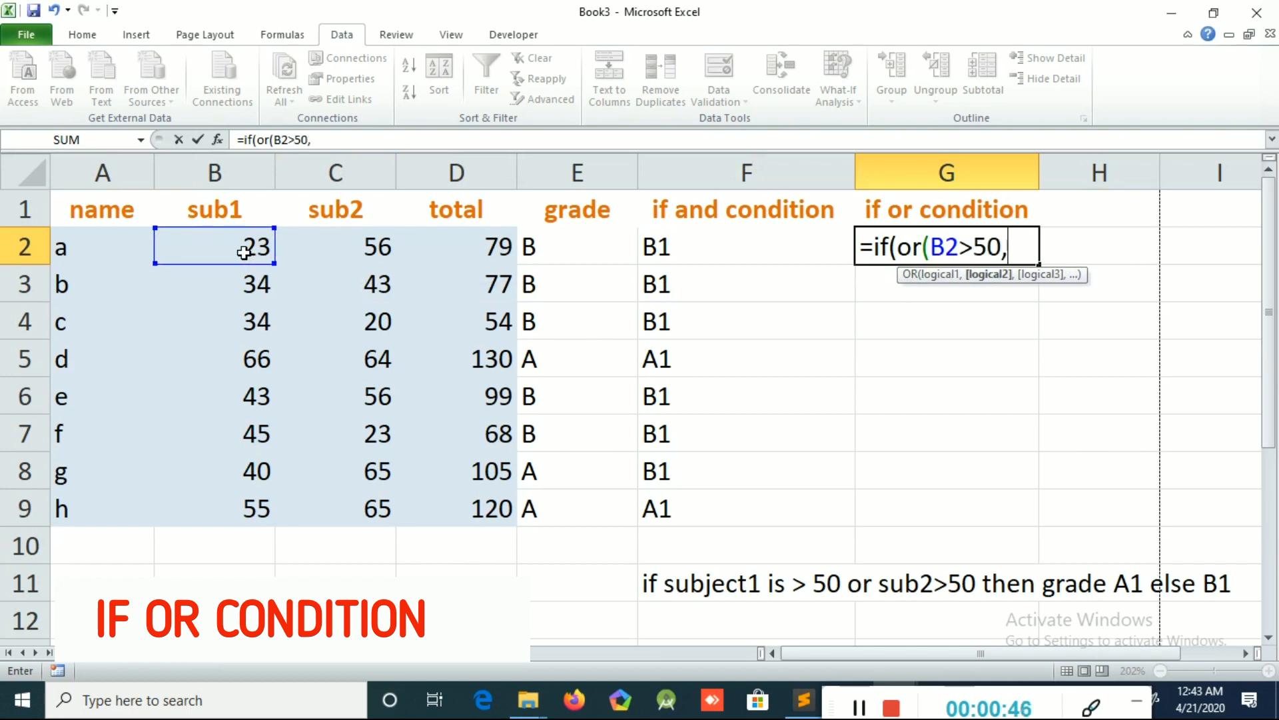
pyautogui.click(380, 251)
pyautogui.write('>50),')
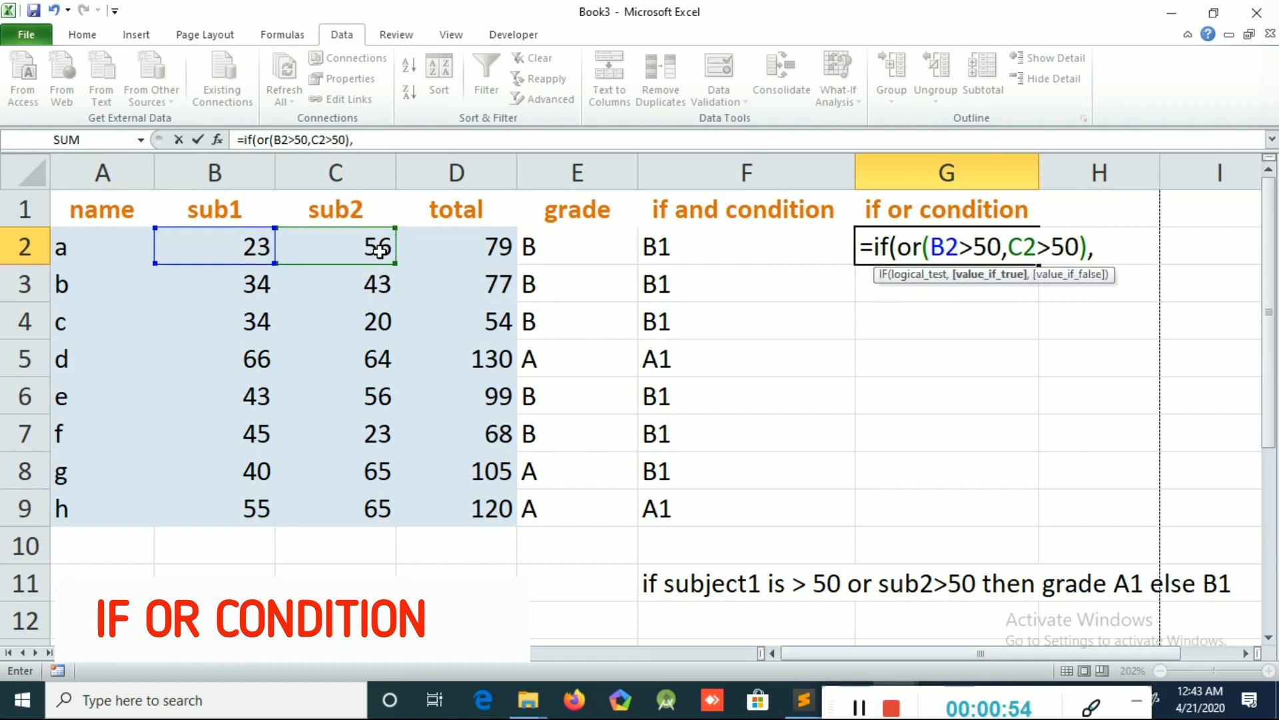
# Complete the G2 formula with "A1" as the true value and "B1" as the false value
pyautogui.write('"A')
pyautogui.write('1"')
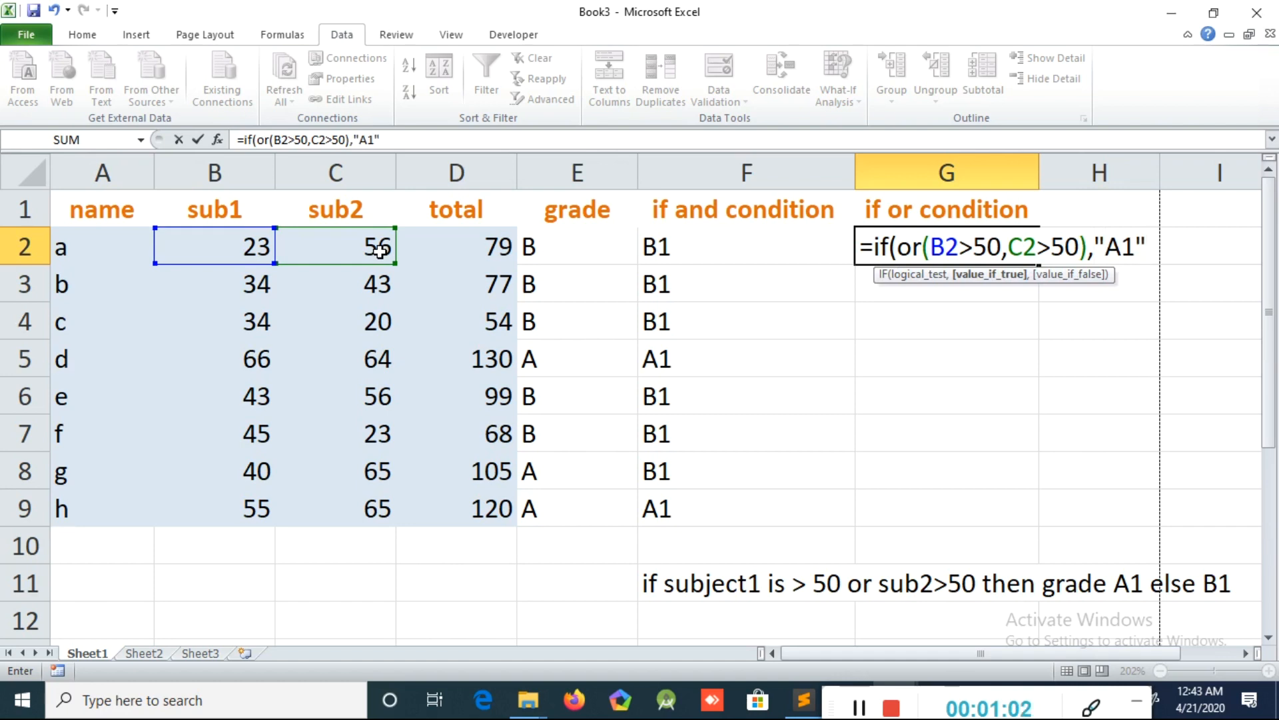
pyautogui.write(',')
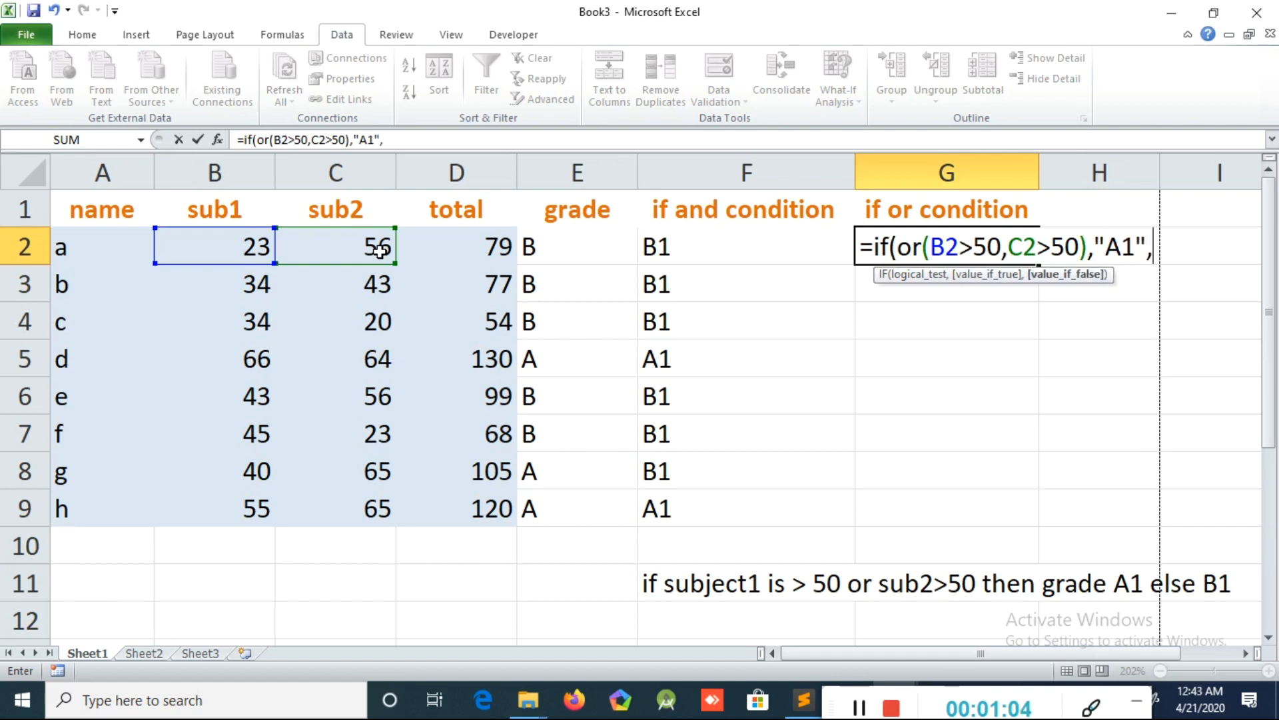
pyautogui.write('"b')
pyautogui.press('BackSpace')
pyautogui.write('B1')
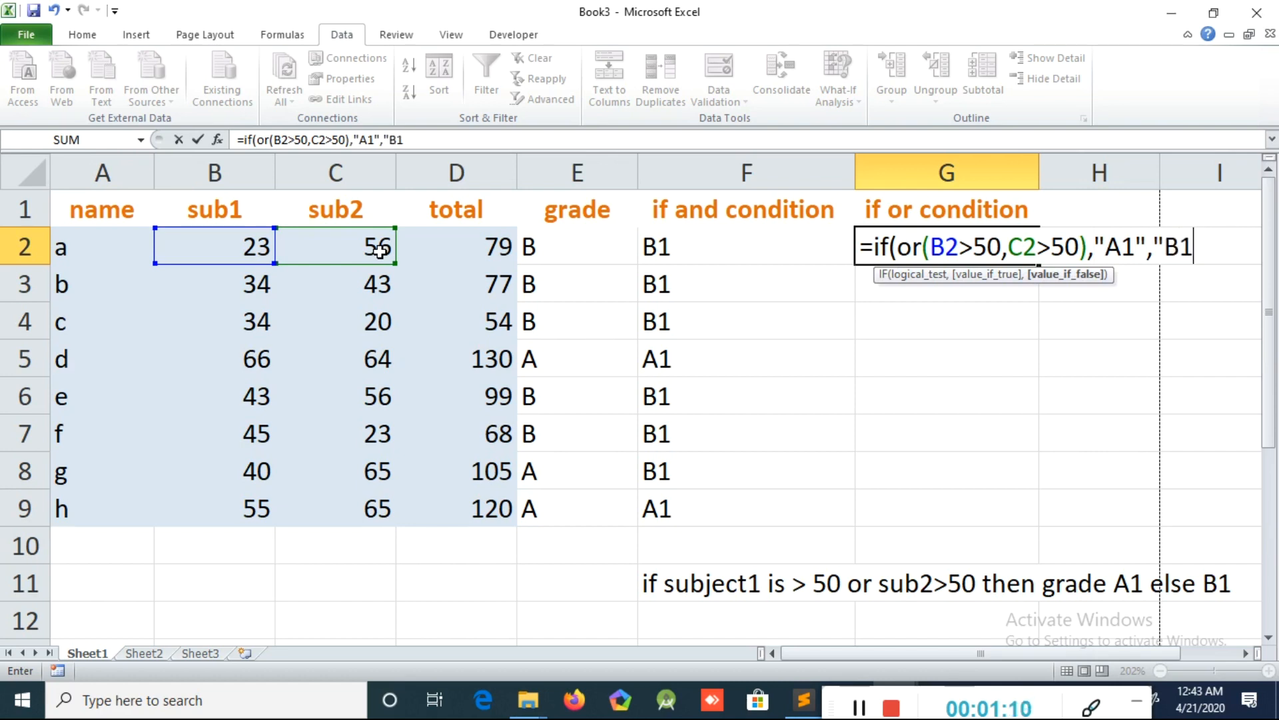
pyautogui.write('")')
pyautogui.press('Return')
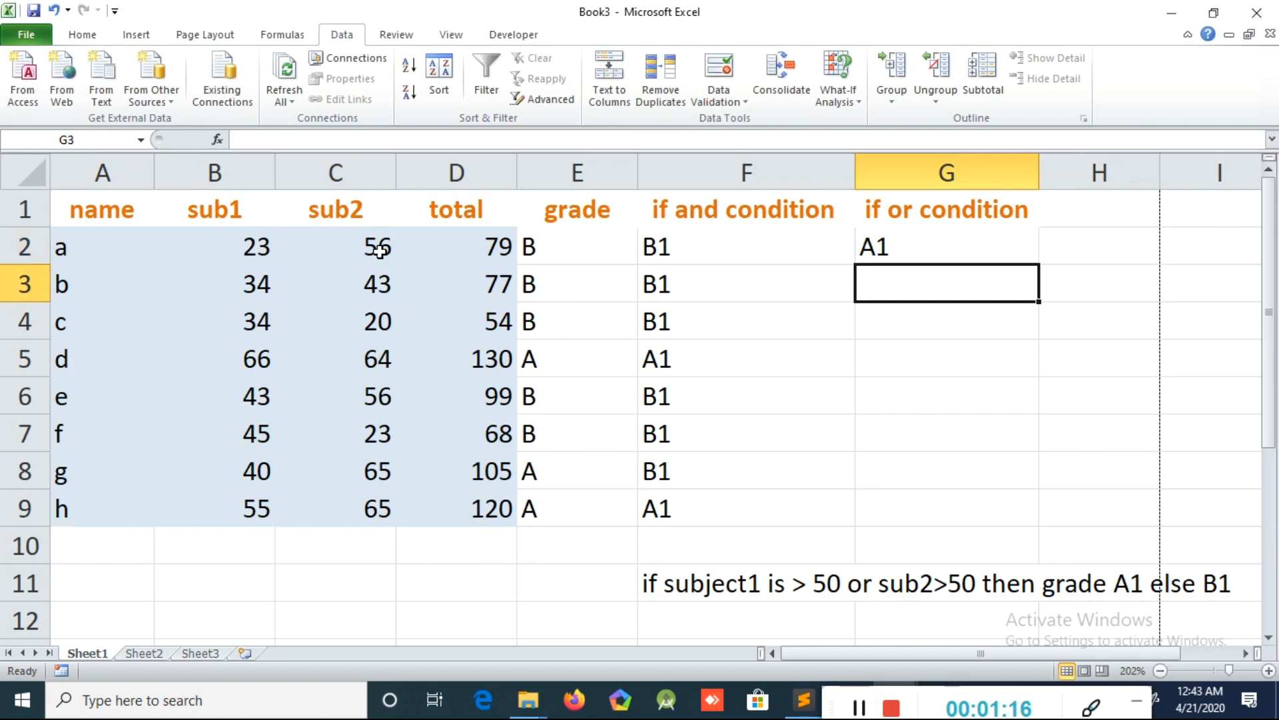
# Check student a's IF-OR result against both marks, and fill the G2 formula down to G9
pyautogui.click(886, 248)
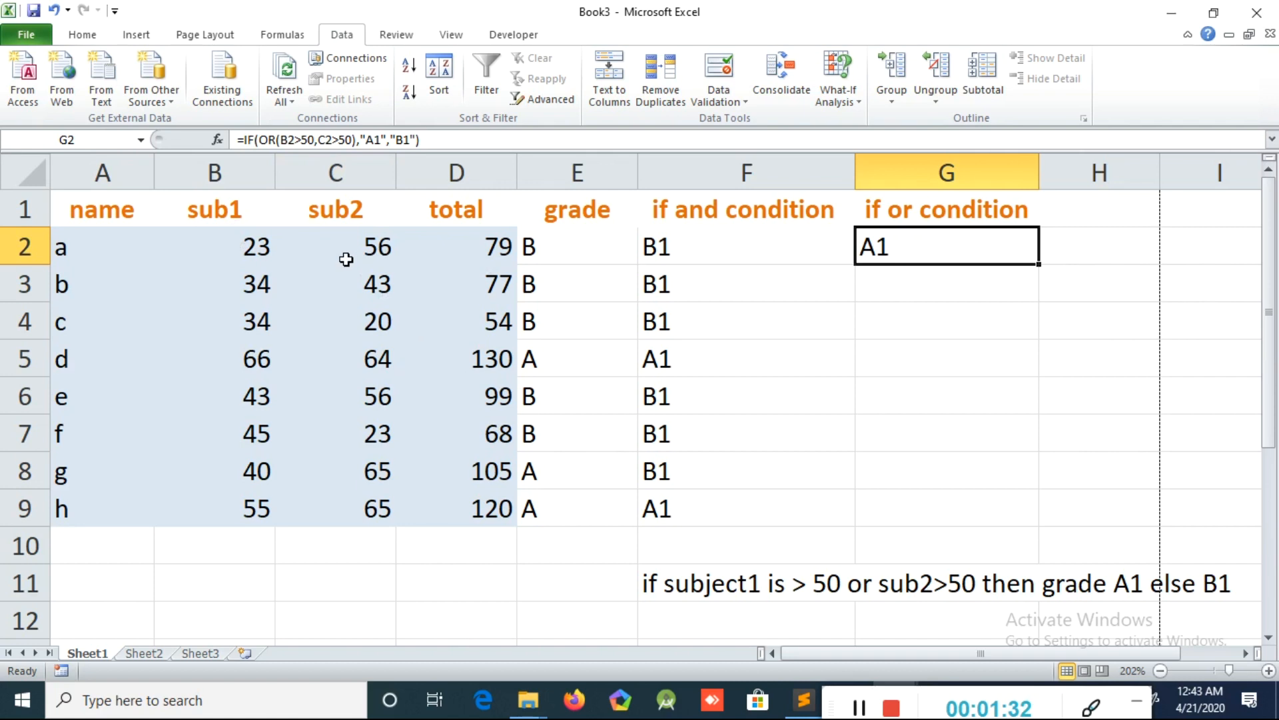
pyautogui.click(266, 247)
pyautogui.click(356, 249)
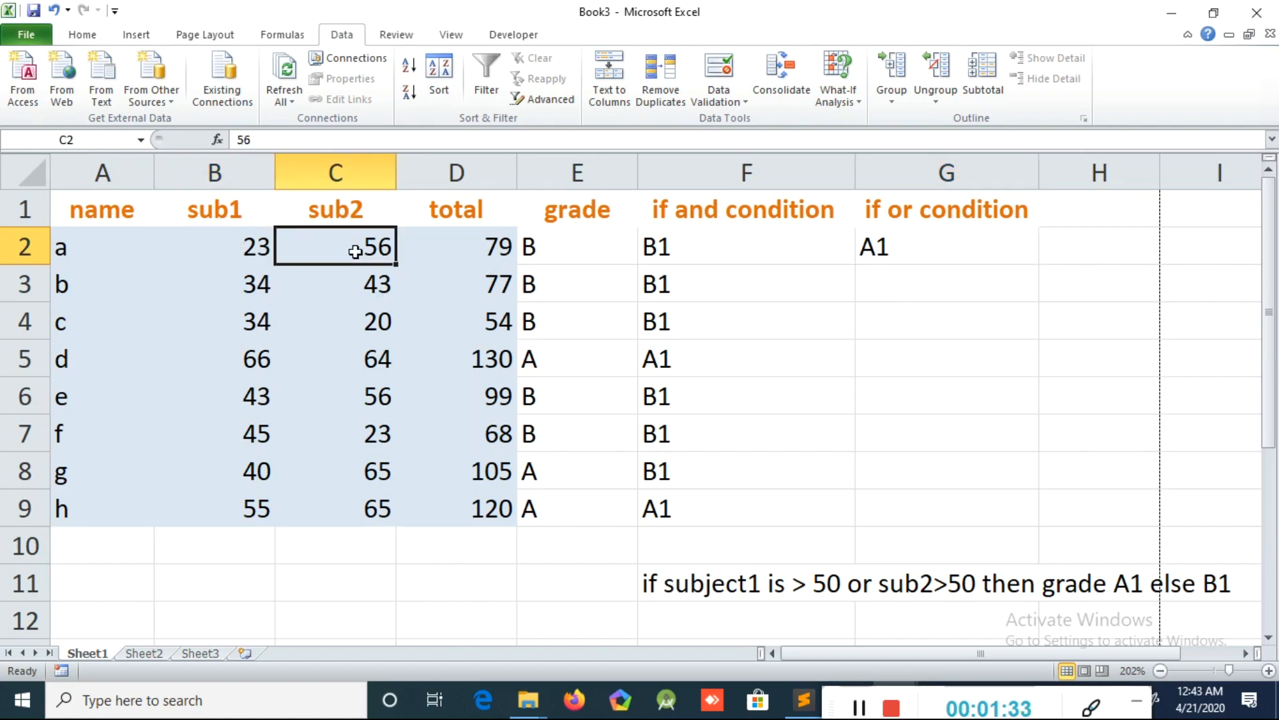
pyautogui.click(906, 236)
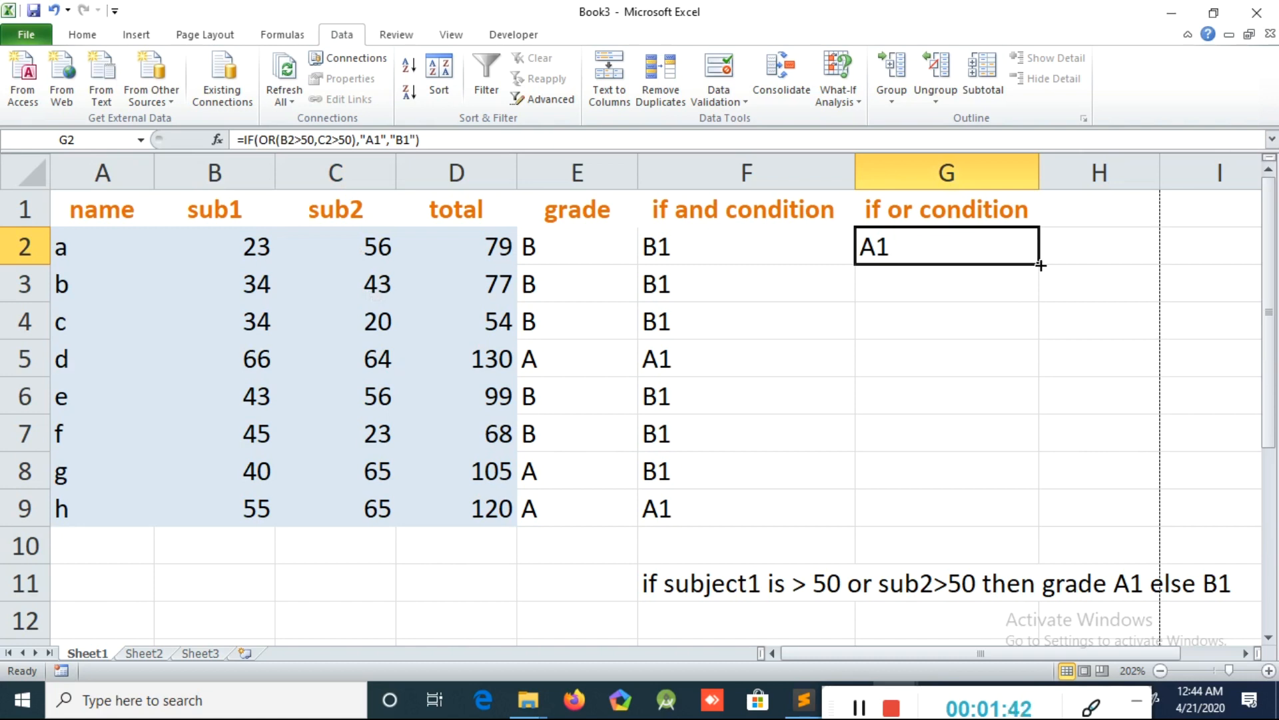
pyautogui.moveTo(1040, 266); pyautogui.dragTo(972, 531)
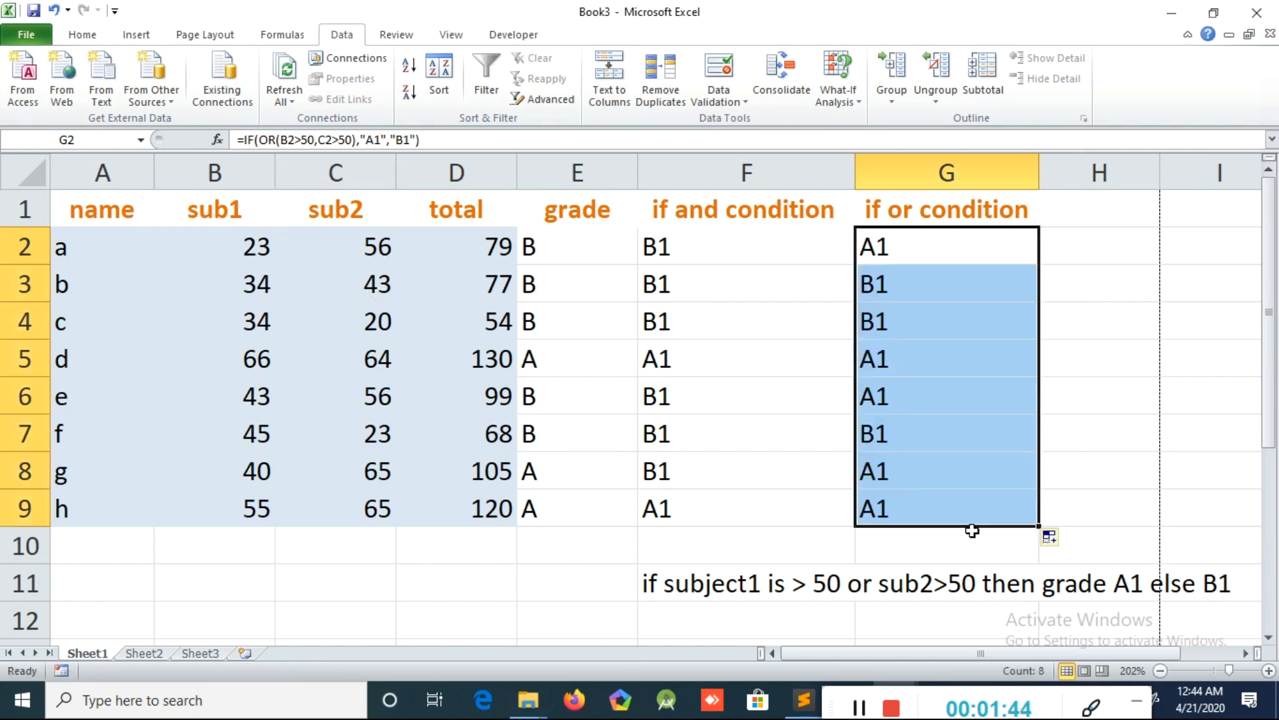
# Compare student b's IF-OR result with both marks, and set the sub1 mark in B3 to 50
pyautogui.click(879, 286)
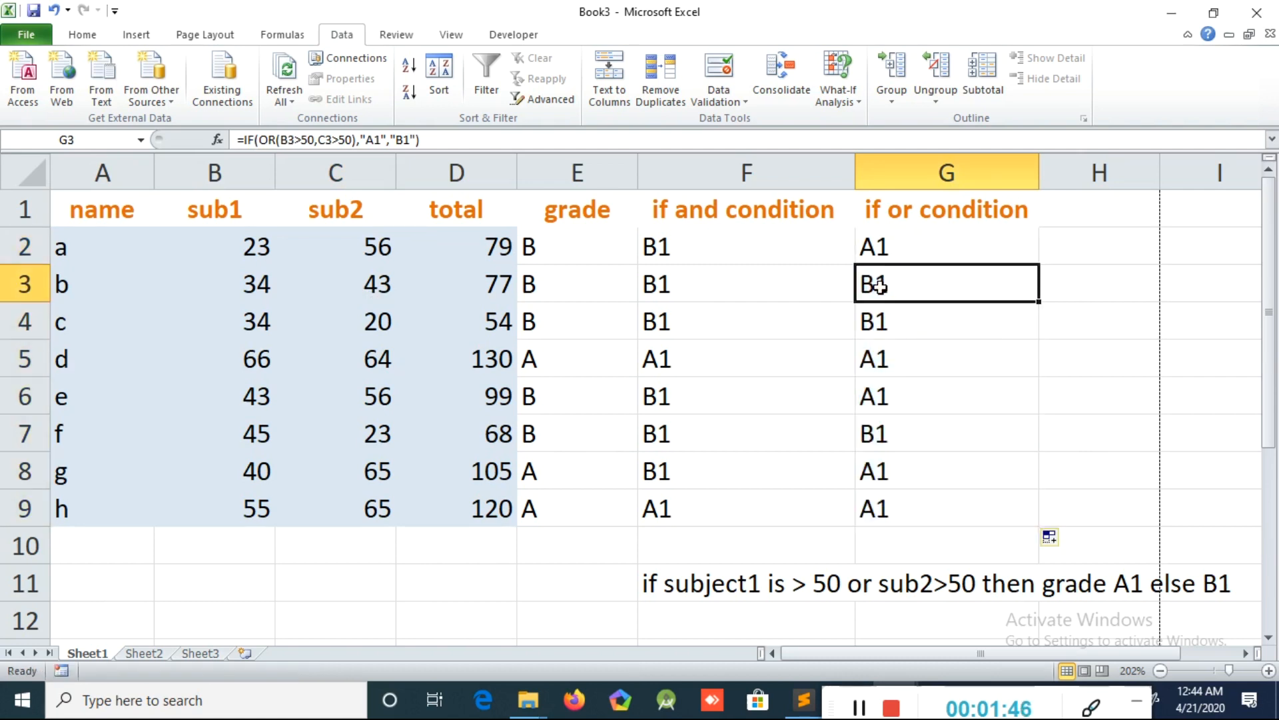
pyautogui.click(247, 288)
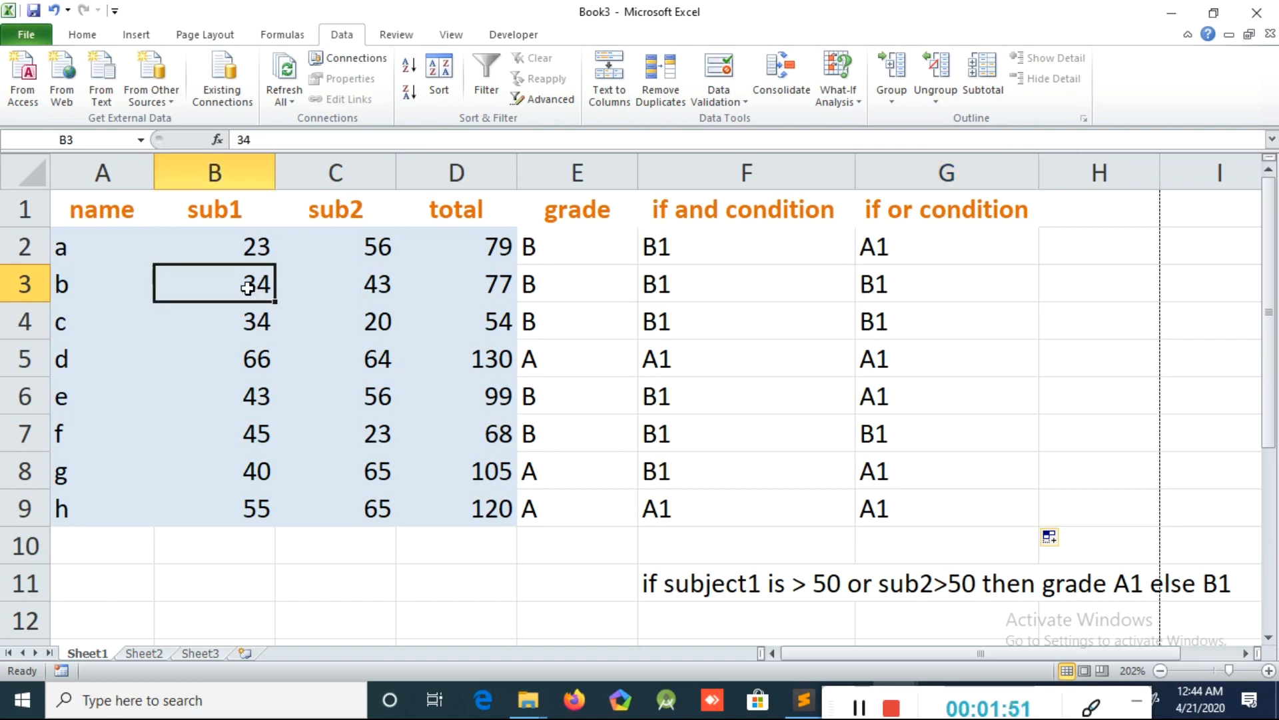
pyautogui.click(374, 285)
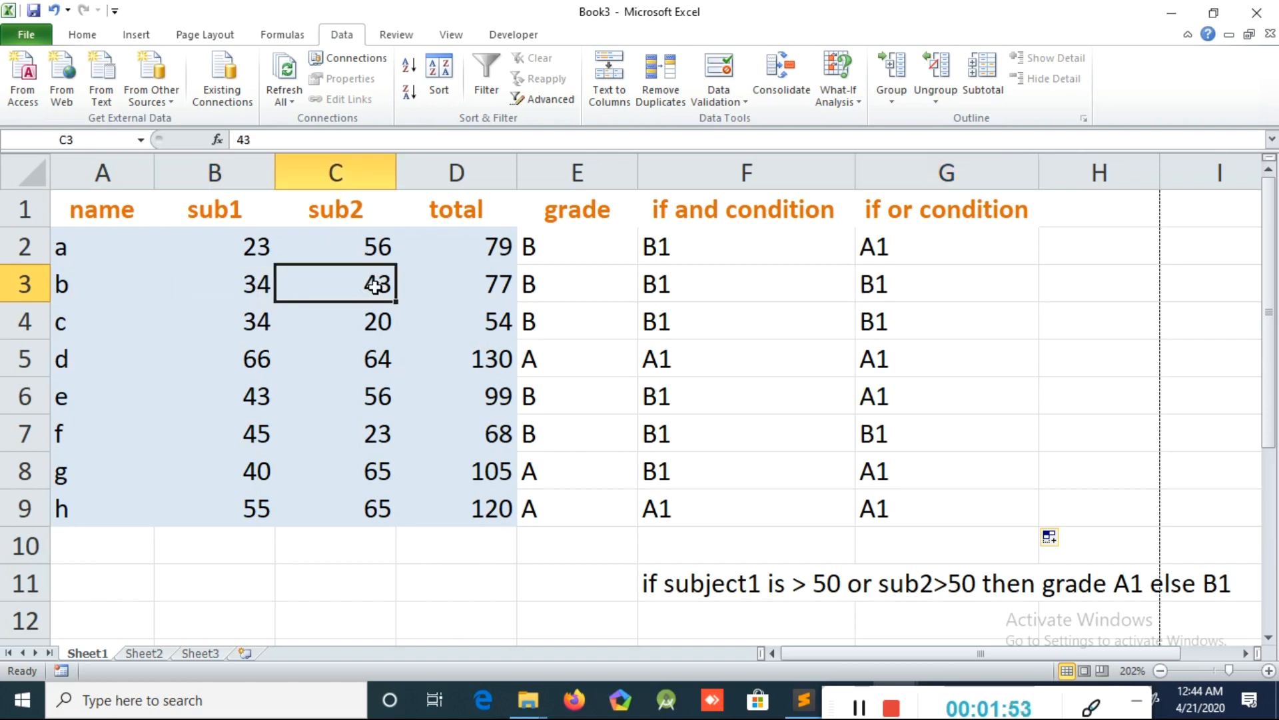
pyautogui.click(878, 285)
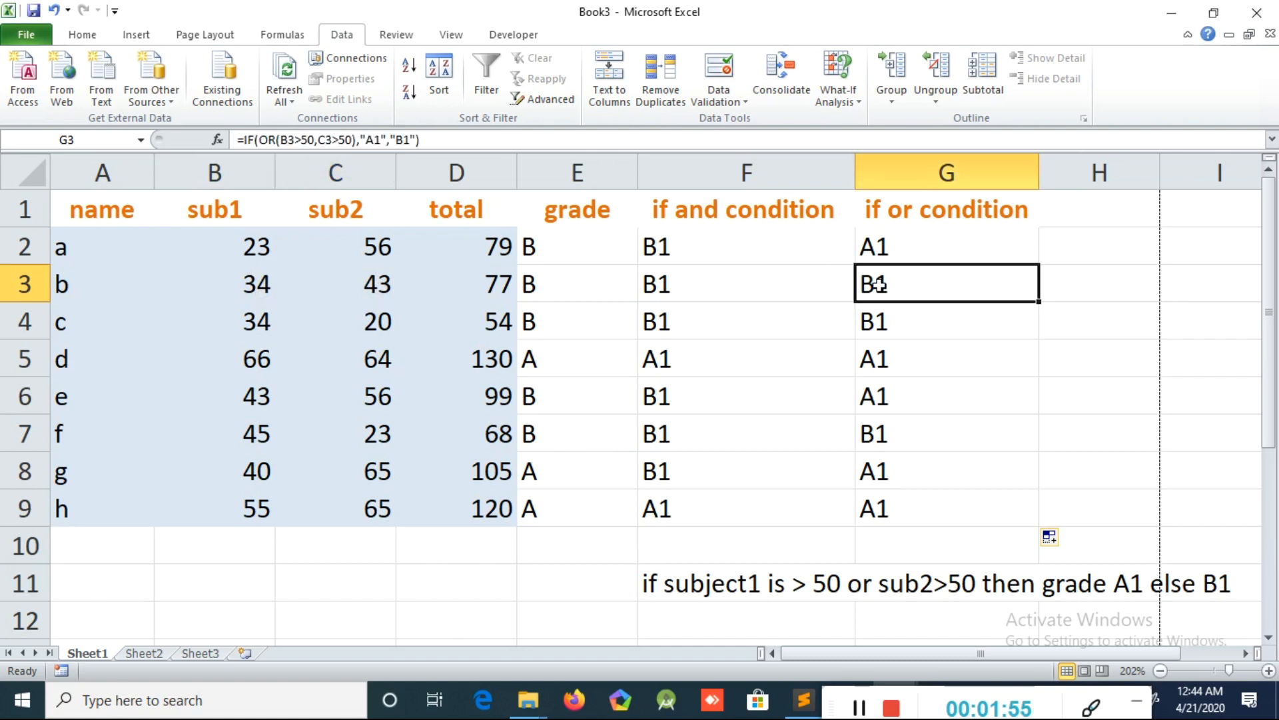
pyautogui.click(370, 289)
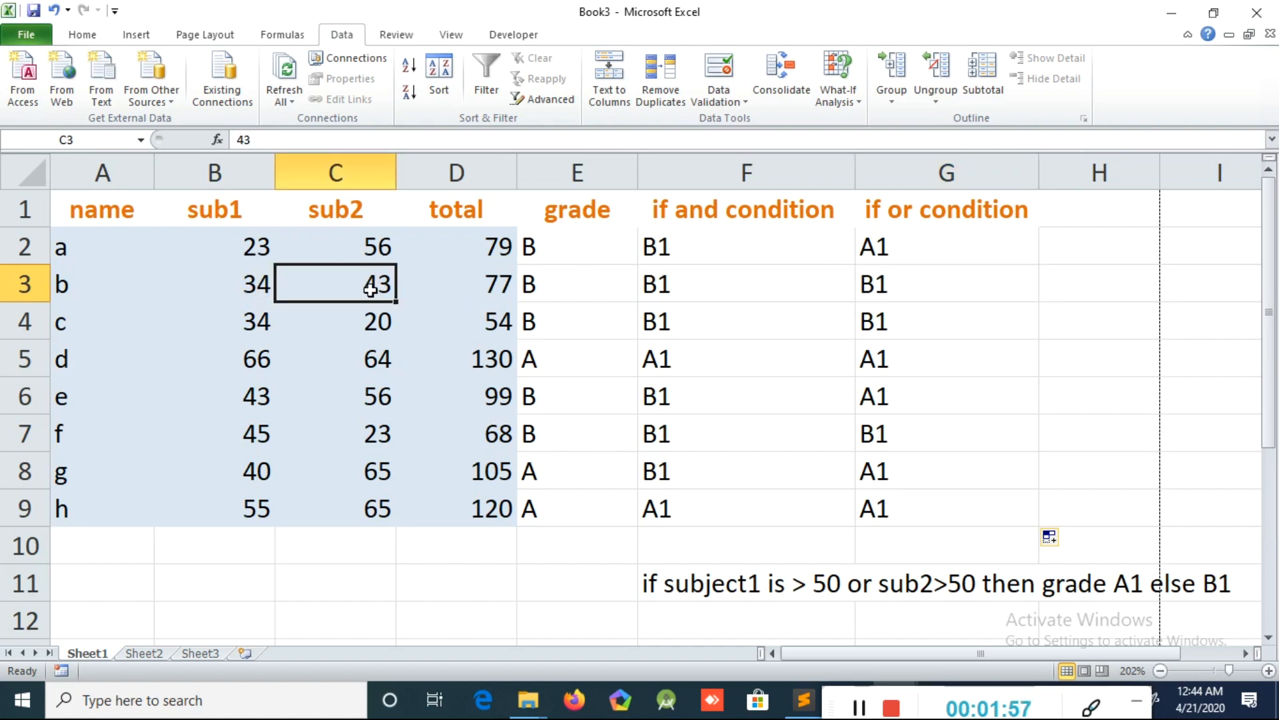
pyautogui.click(243, 282)
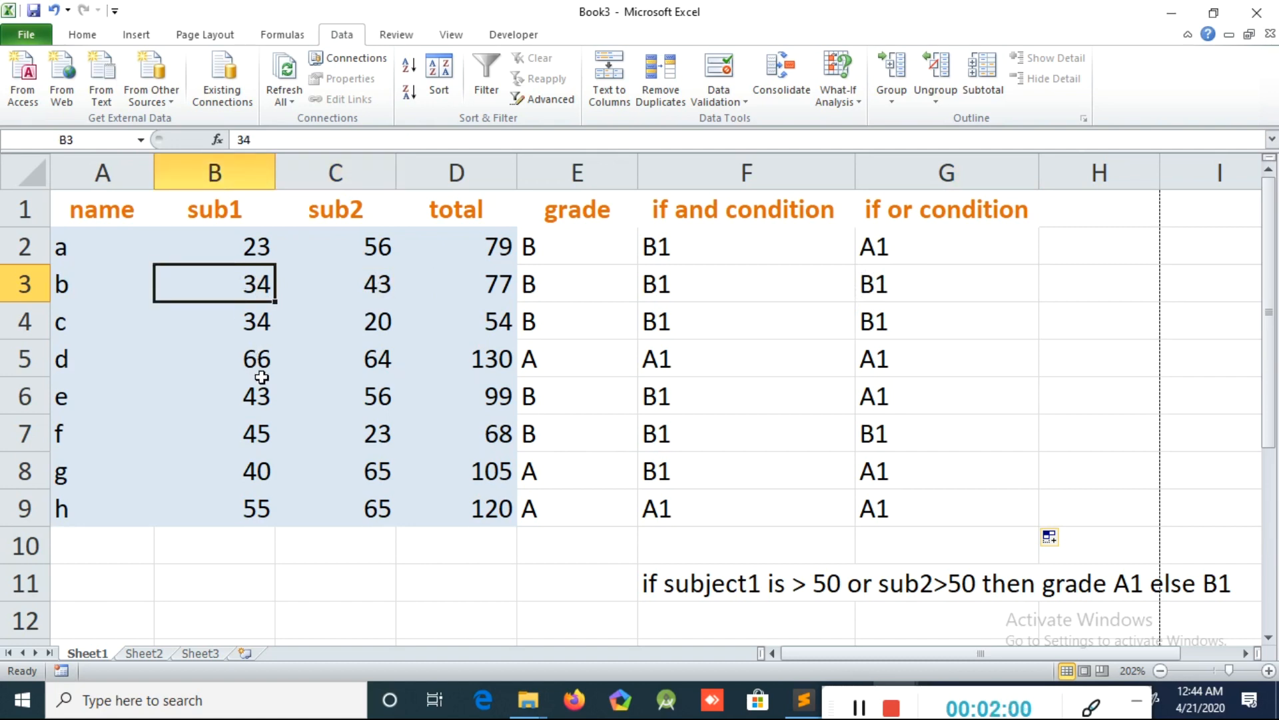
pyautogui.write('50')
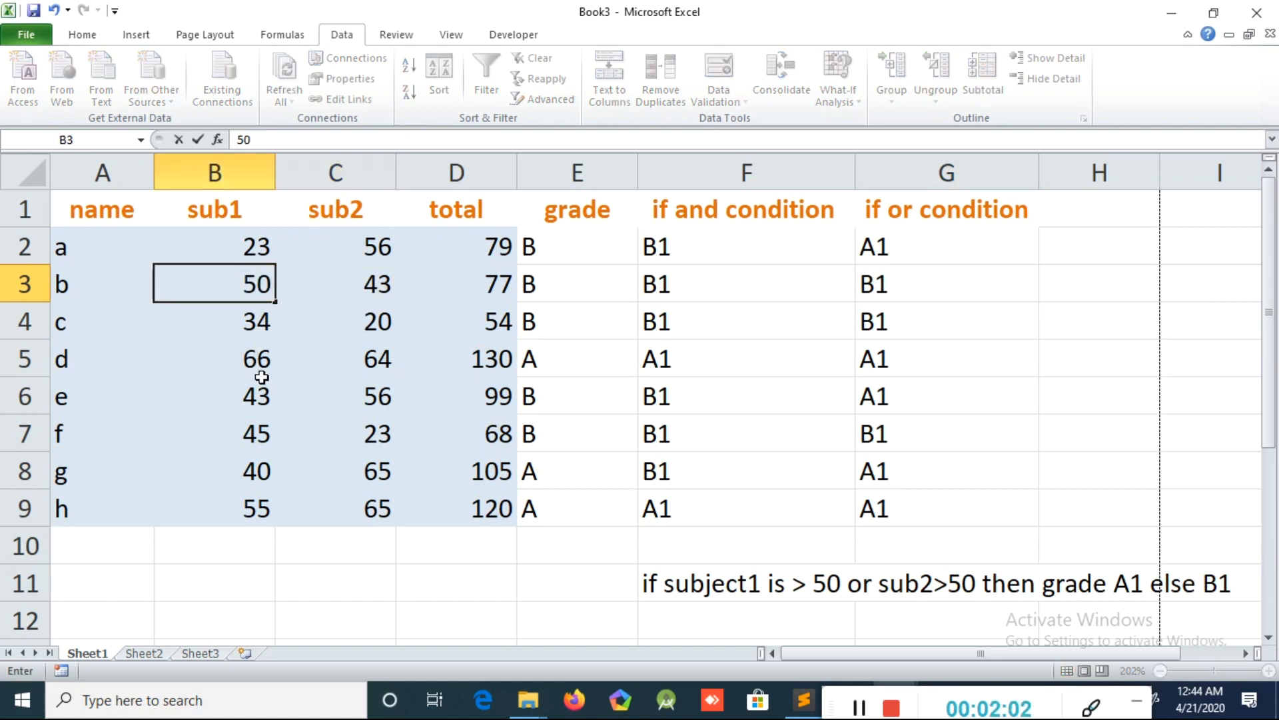
pyautogui.press('Return')
# Set student b's sub1 mark in B3 to 51, and check the IF-OR result in G3 against both marks
pyautogui.click(258, 293)
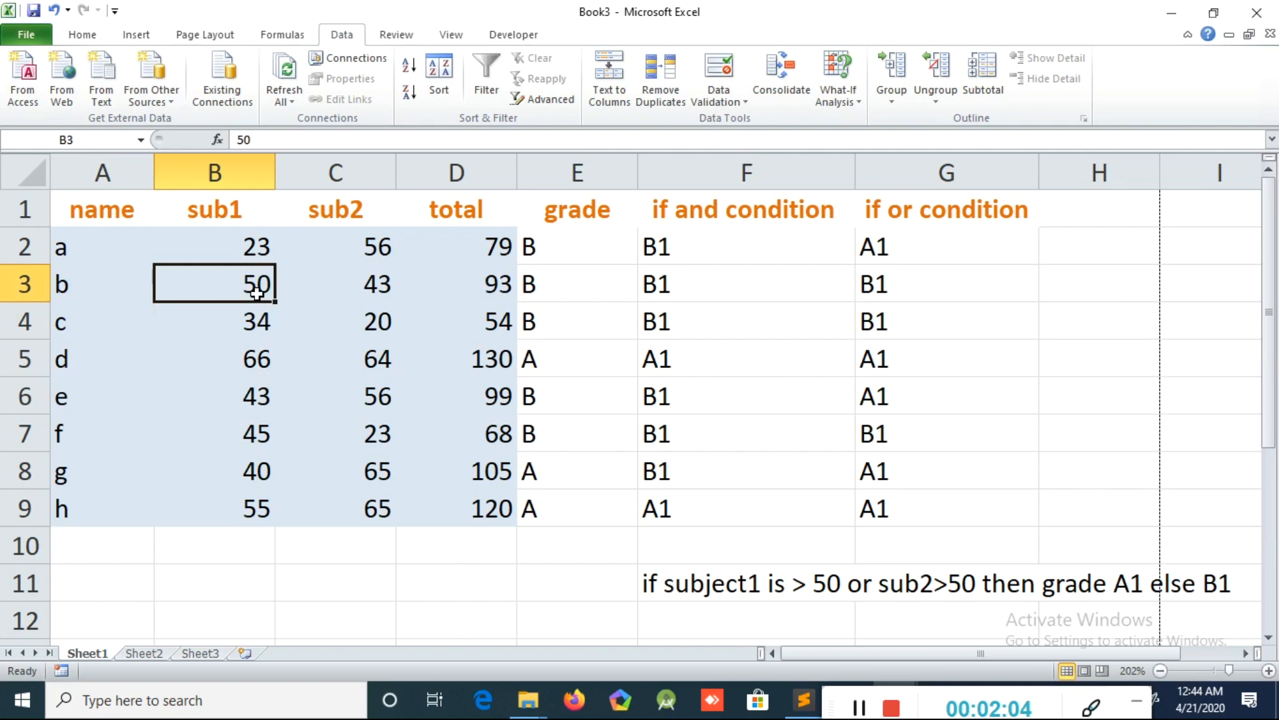
pyautogui.write('51')
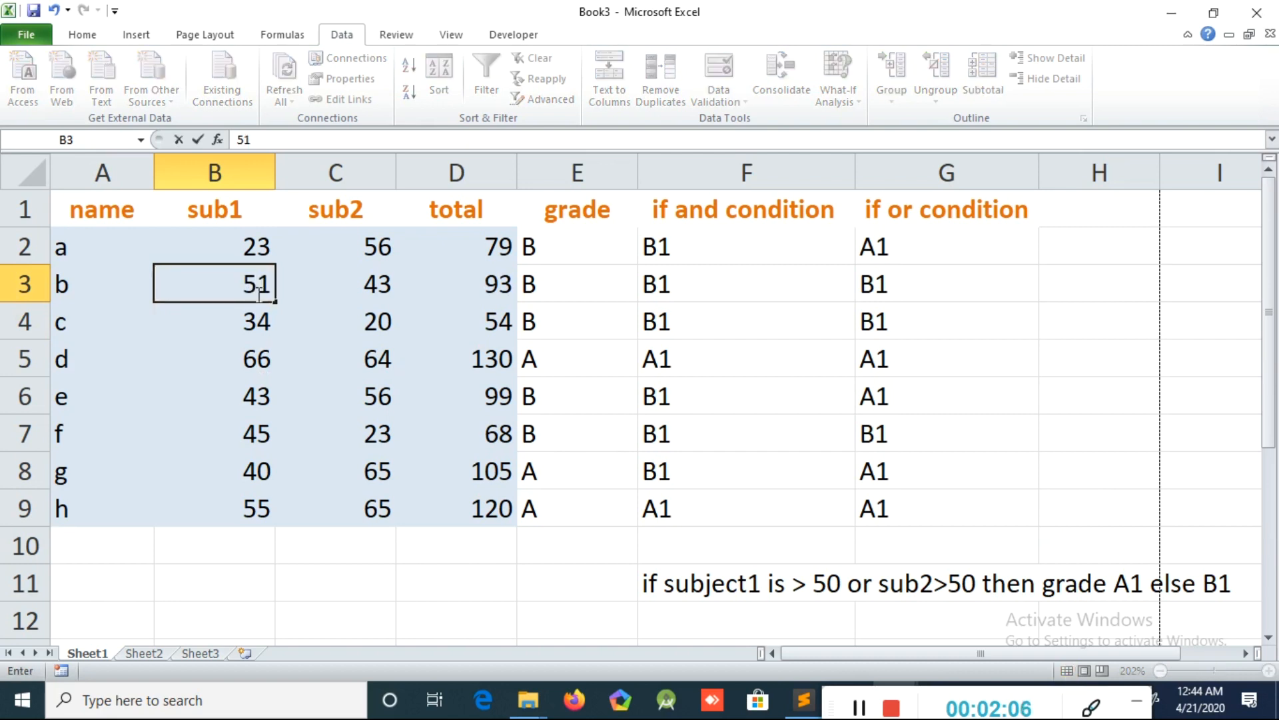
pyautogui.press('Return')
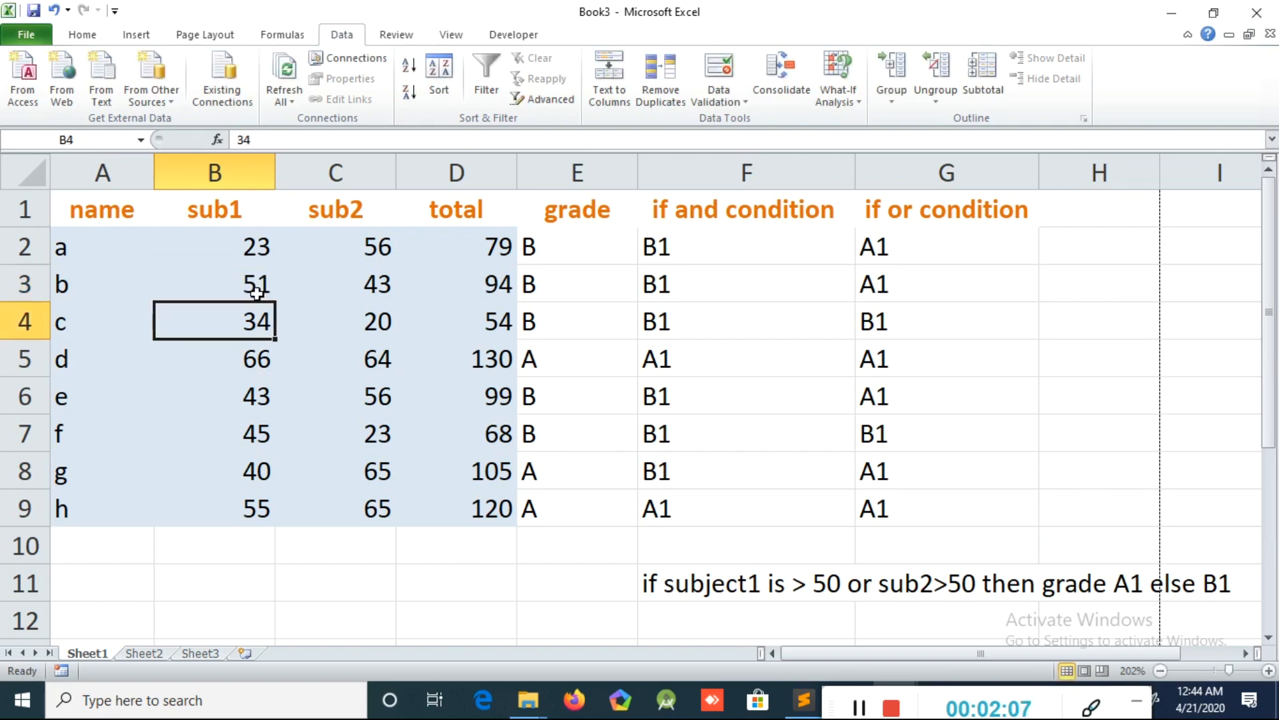
pyautogui.click(883, 287)
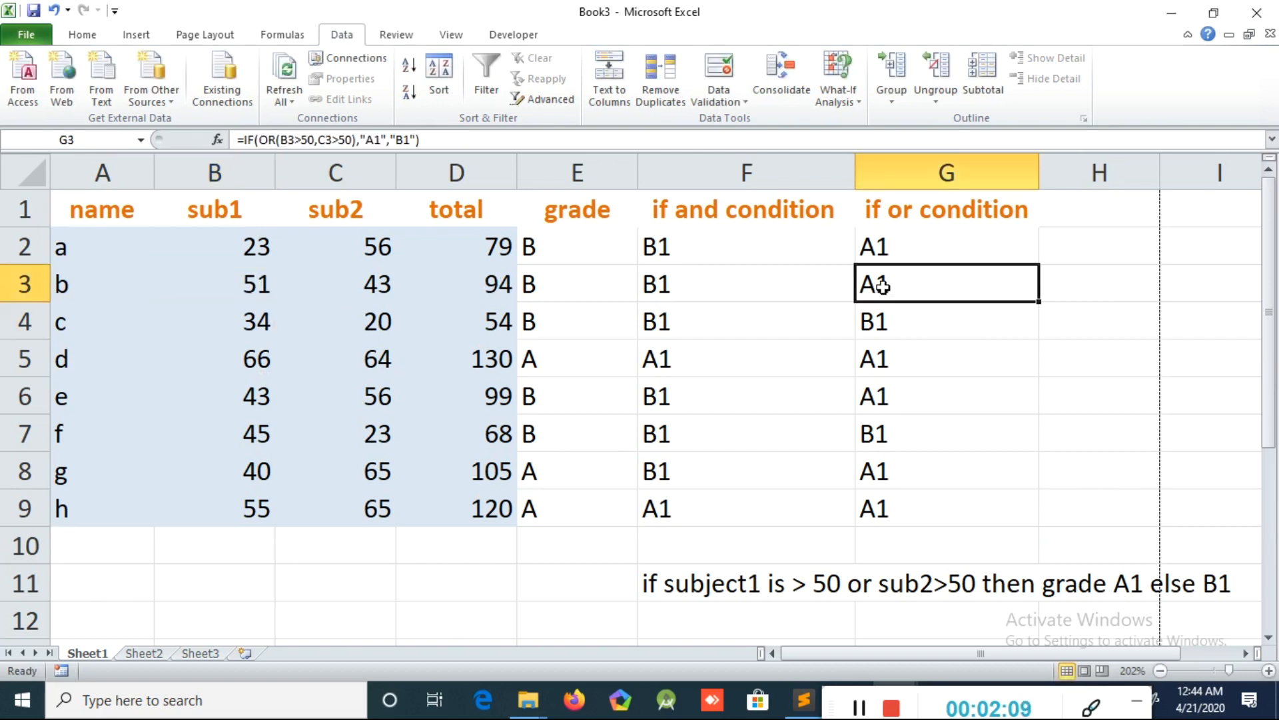
pyautogui.click(252, 277)
pyautogui.click(382, 283)
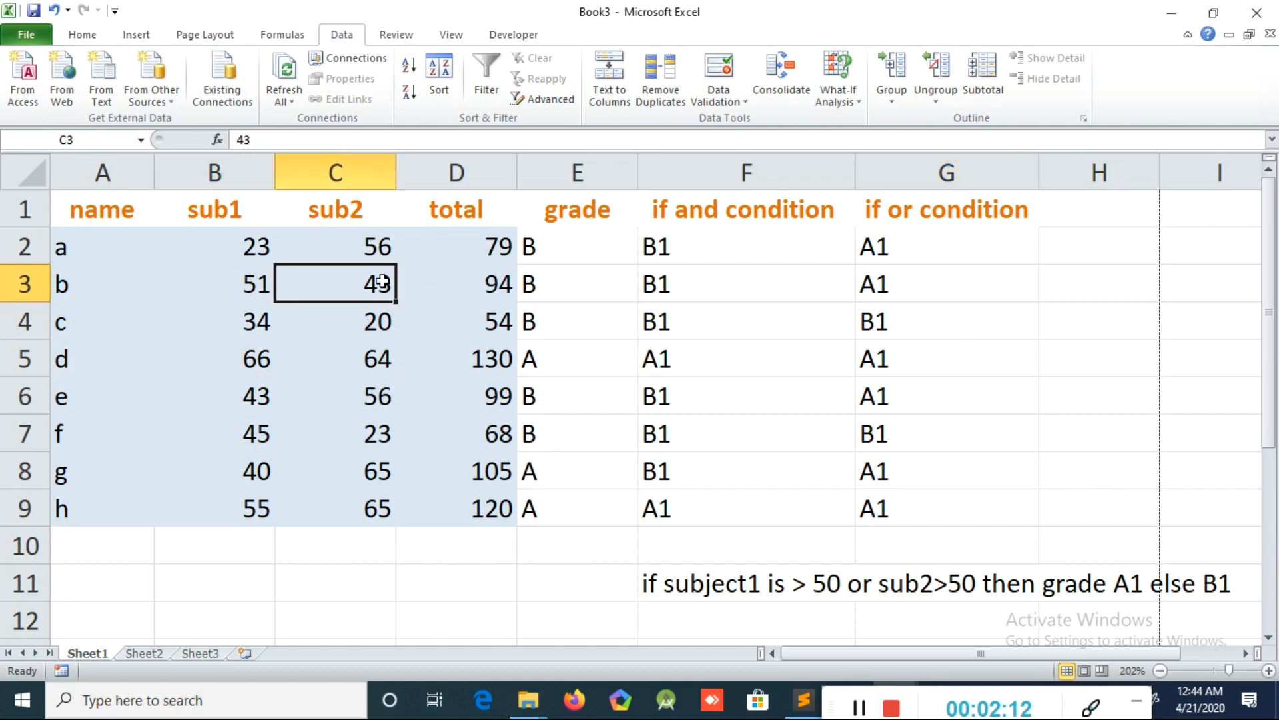
# Compare the IF-OR formula in G2 with the IF-AND formula in F2, using student a's sub1 and sub2 marks
pyautogui.click(890, 252)
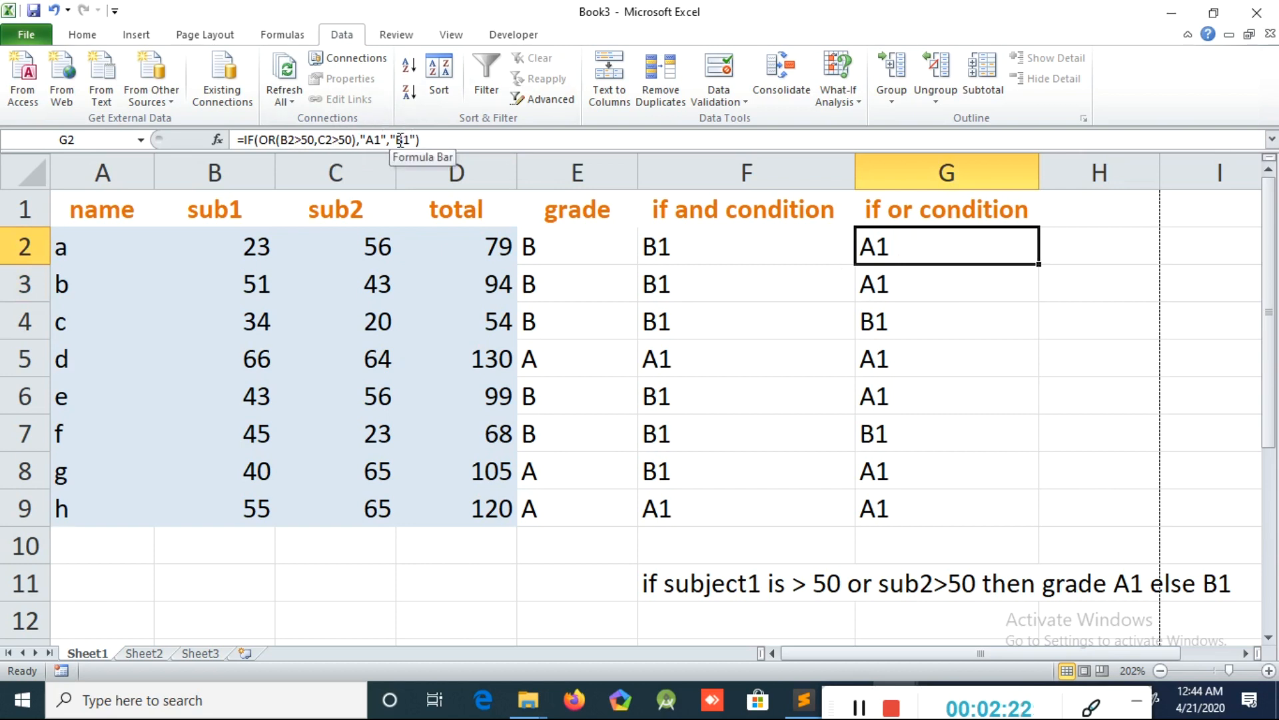
pyautogui.click(698, 245)
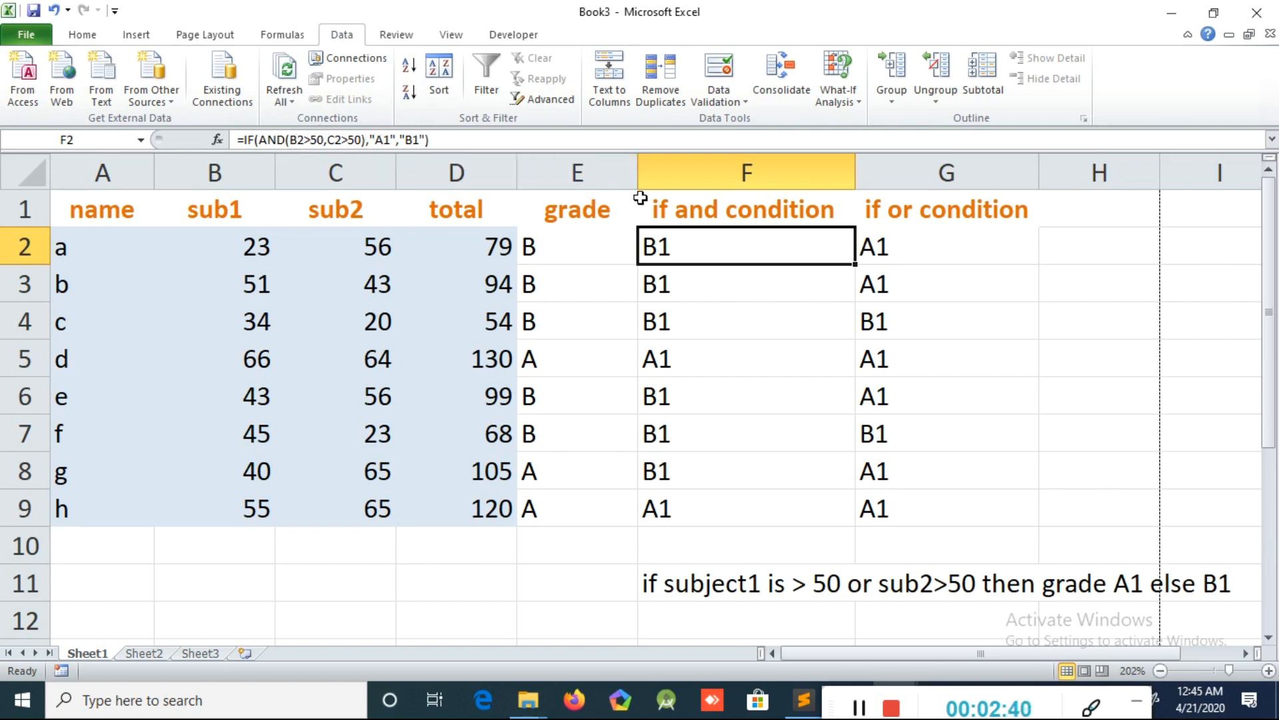
pyautogui.click(251, 247)
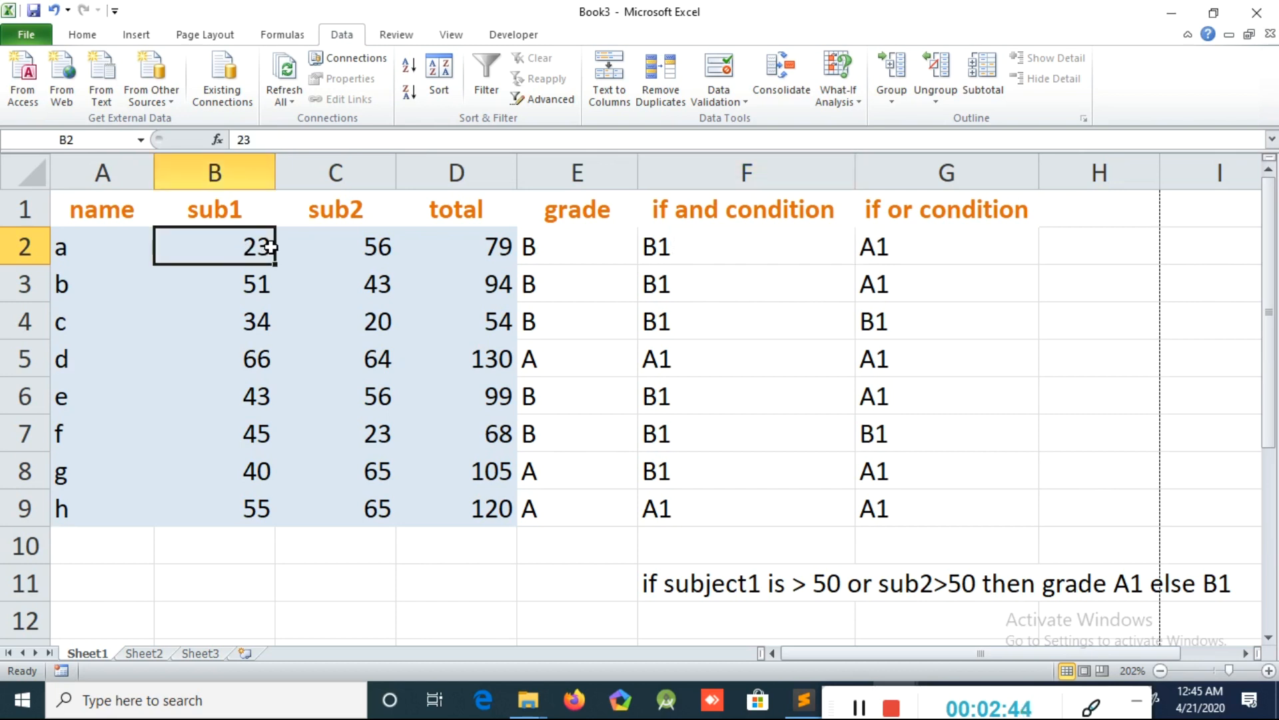
pyautogui.click(664, 247)
pyautogui.click(362, 247)
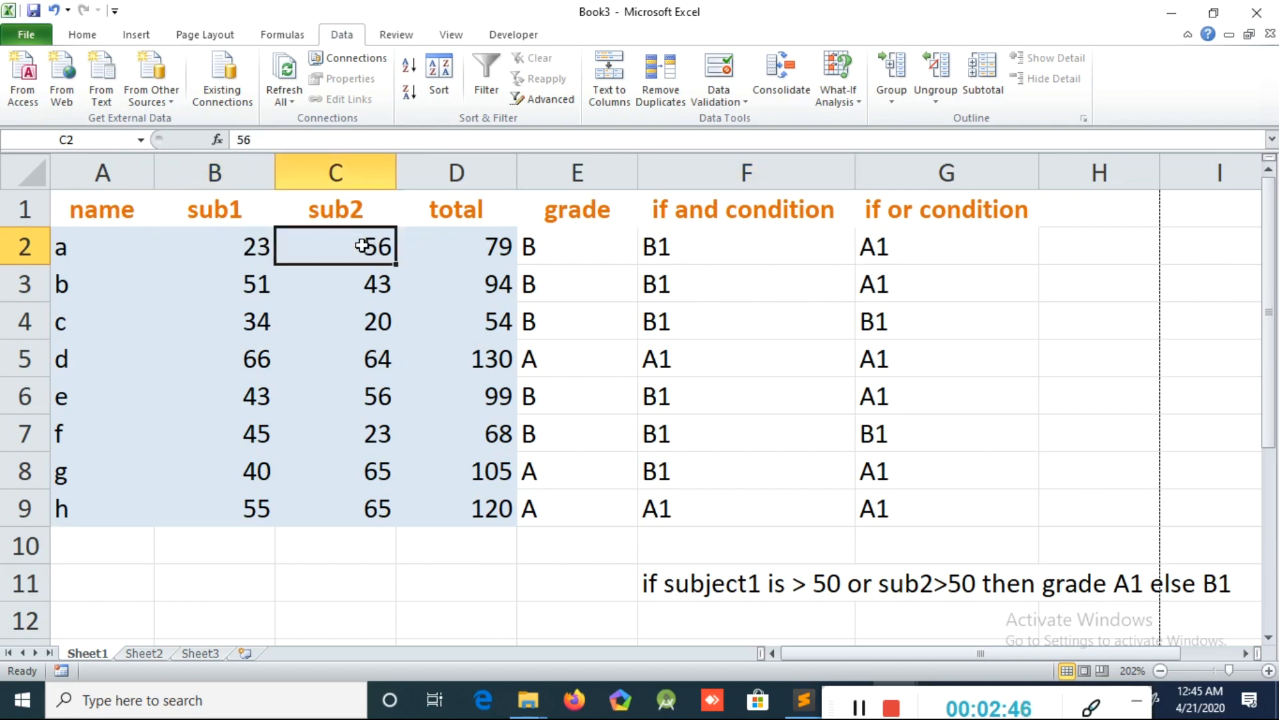
pyautogui.click(676, 248)
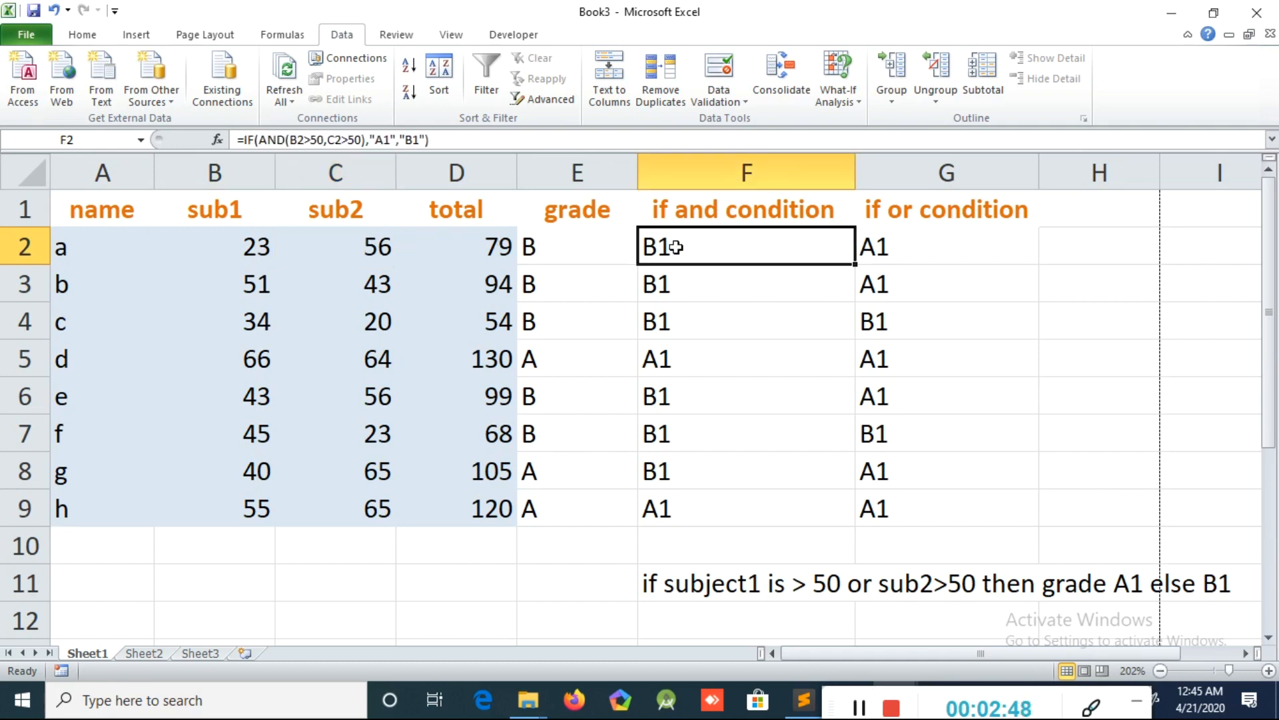